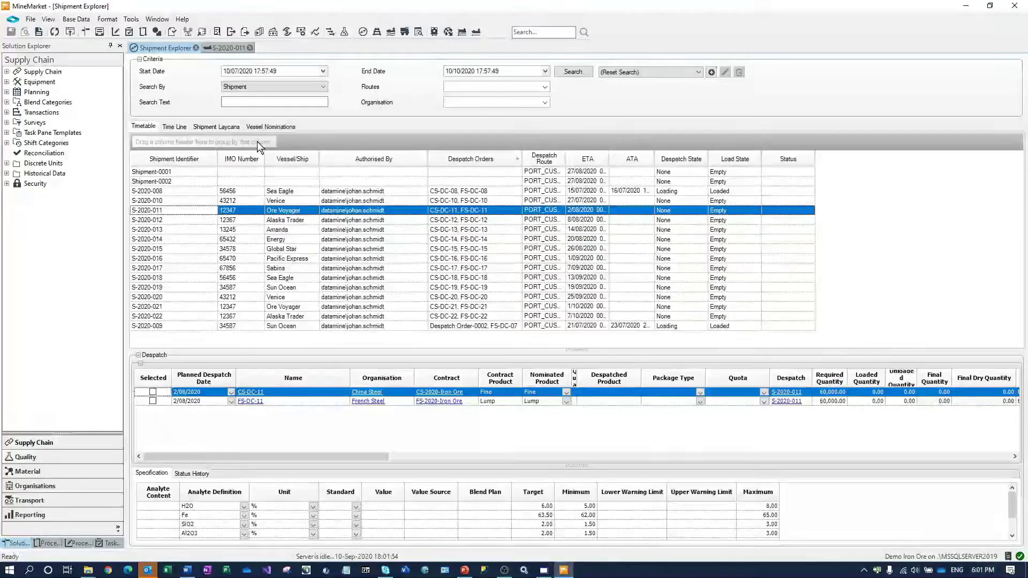
# Show the planned loading of shipment S-2020-011 with the header sections collapsed and the vessel diagram enlarged.
pyautogui.click(229, 49)
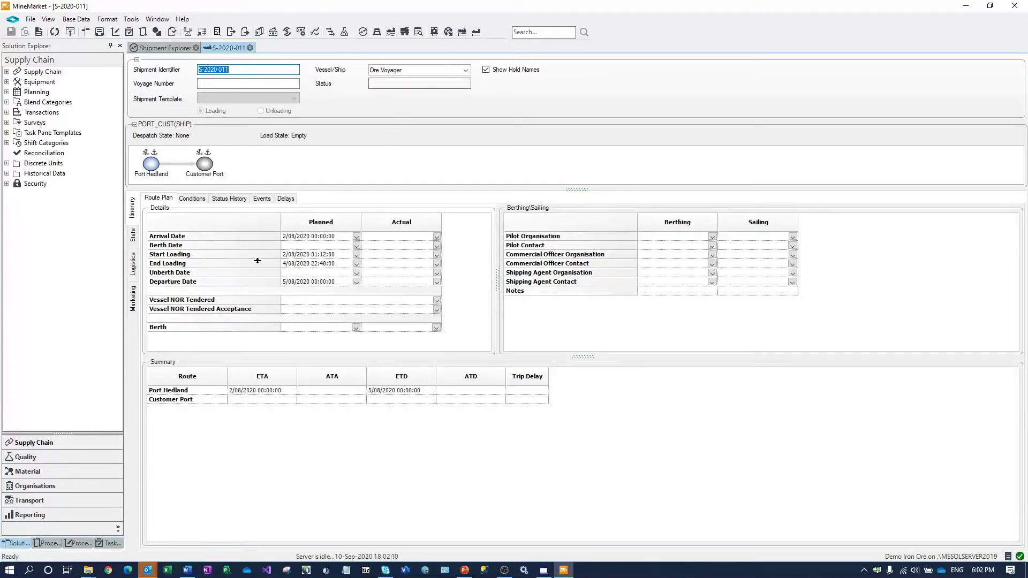
pyautogui.click(134, 272)
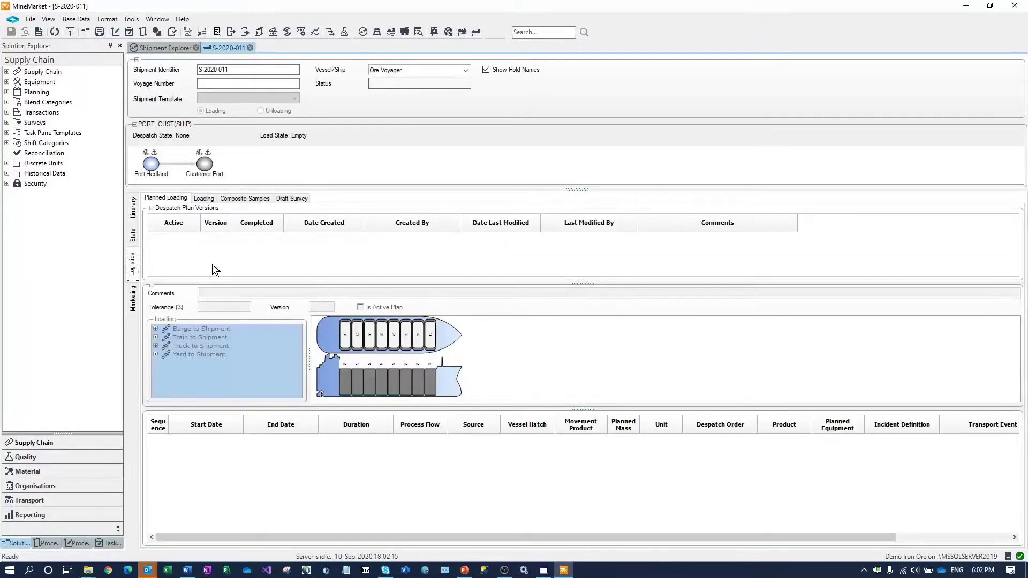
pyautogui.click(135, 125)
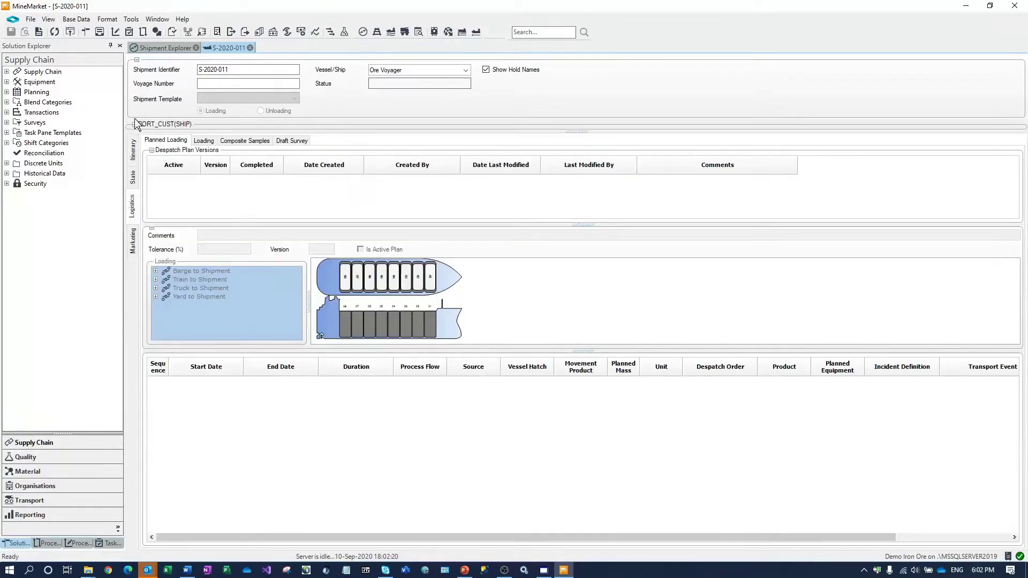
pyautogui.click(137, 60)
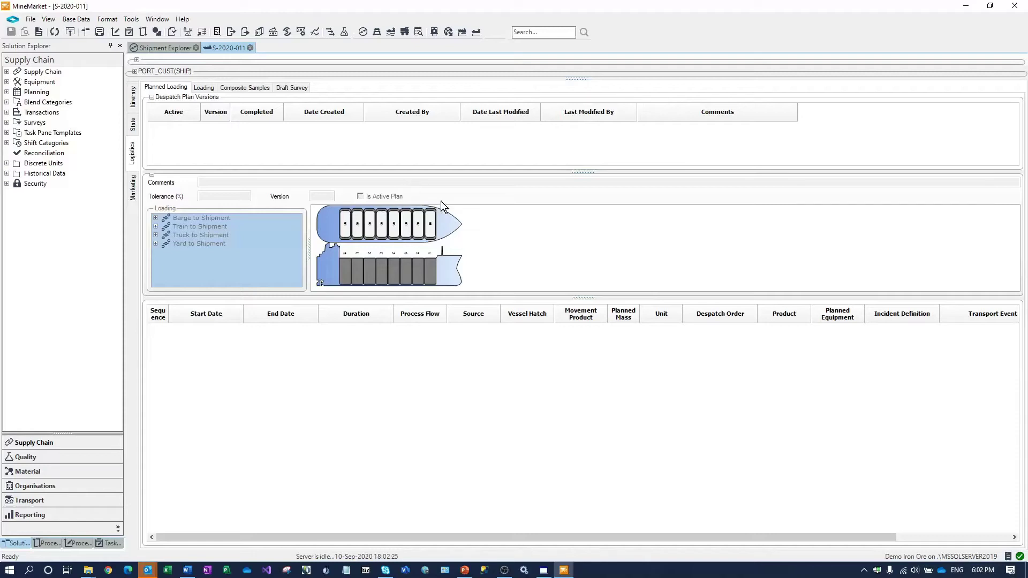
pyautogui.moveTo(455, 299); pyautogui.dragTo(474, 427)
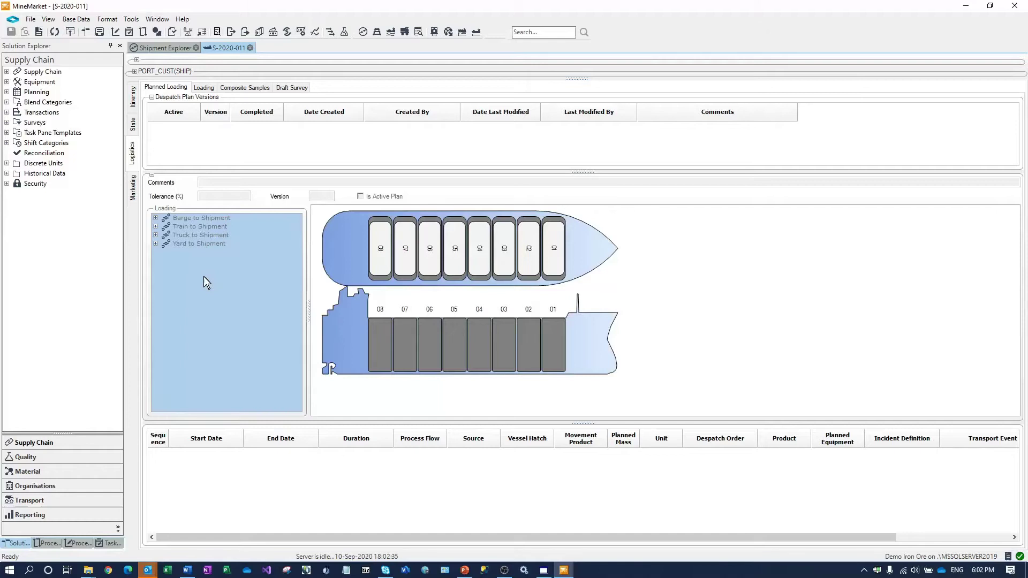
# Create a new loading plan version for the shipment.
pyautogui.rightClick(234, 137)
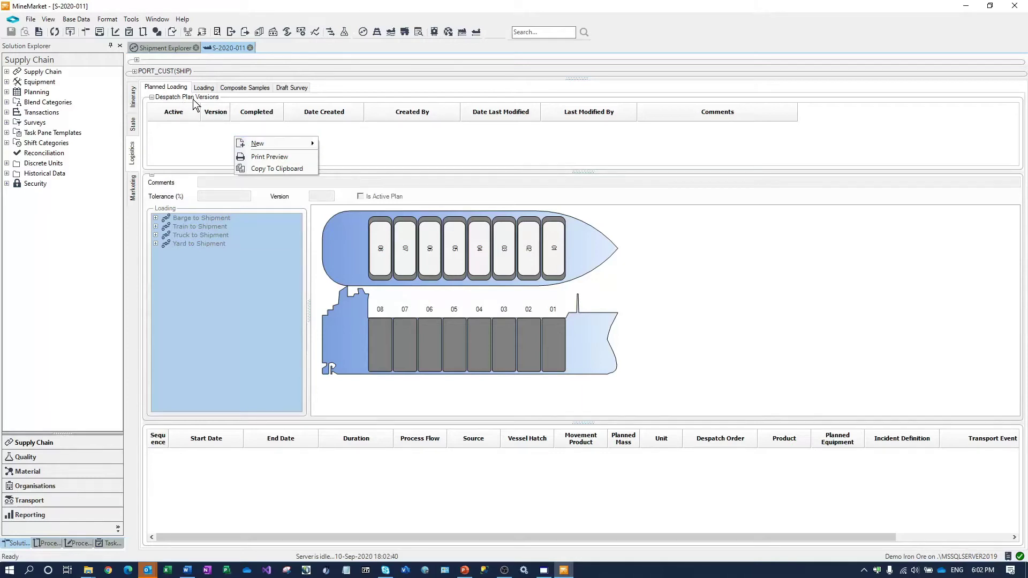
pyautogui.moveTo(265, 144)
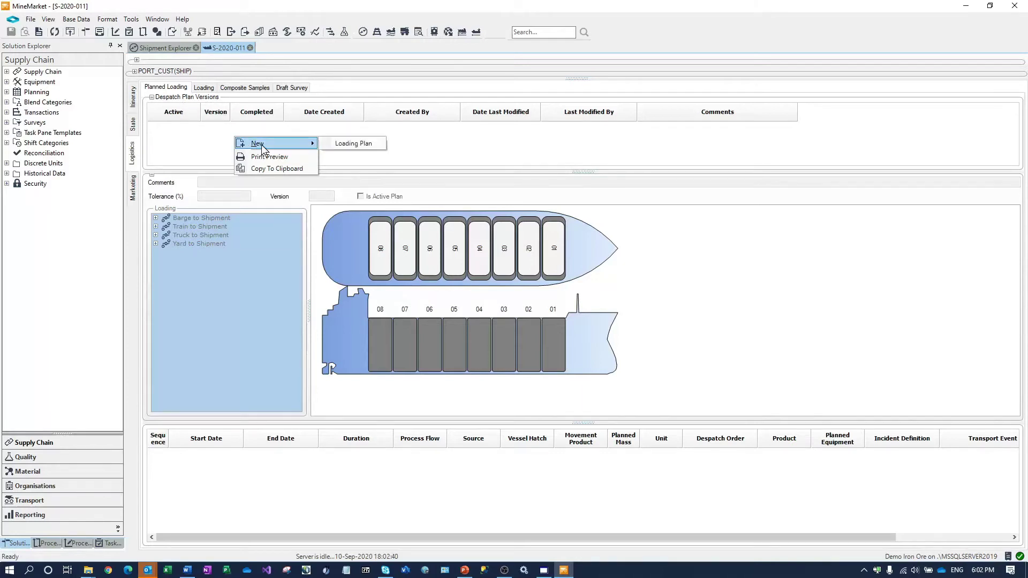
pyautogui.click(353, 144)
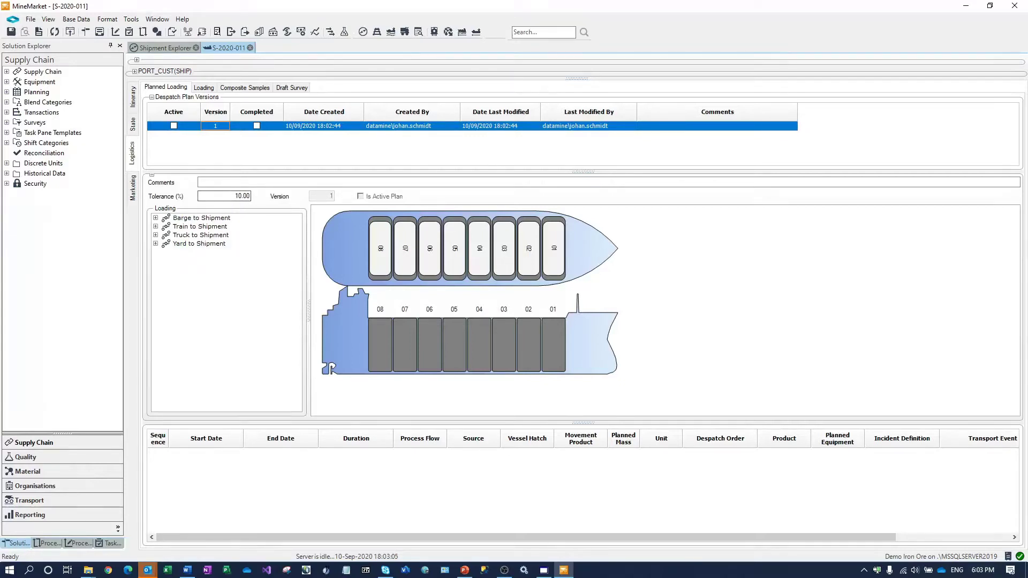
# Review the Port Yard stockpiles available for loading and the despatch orders attached to the shipment.
pyautogui.click(155, 244)
pyautogui.click(167, 253)
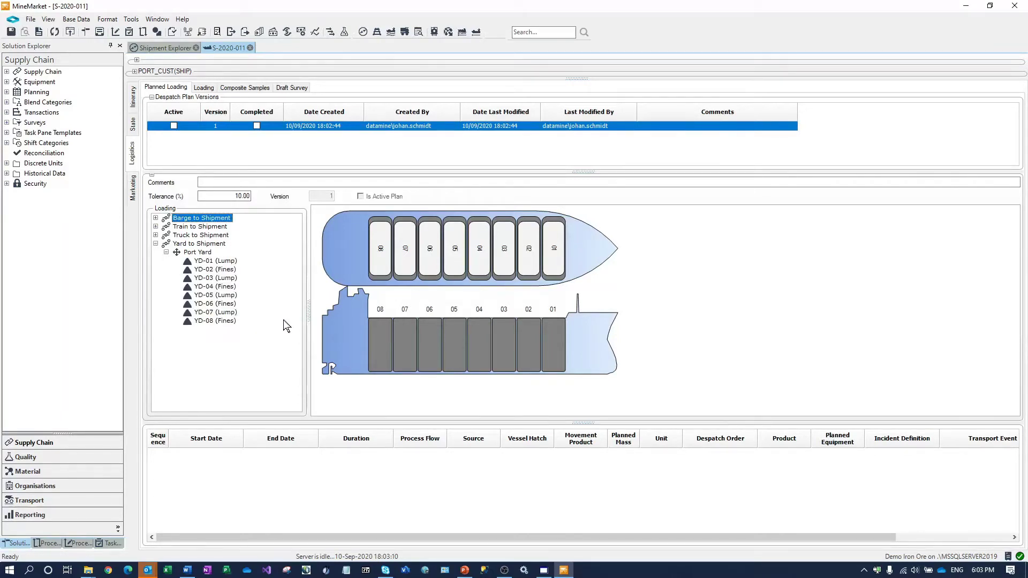
pyautogui.moveTo(218, 266)
pyautogui.click(134, 193)
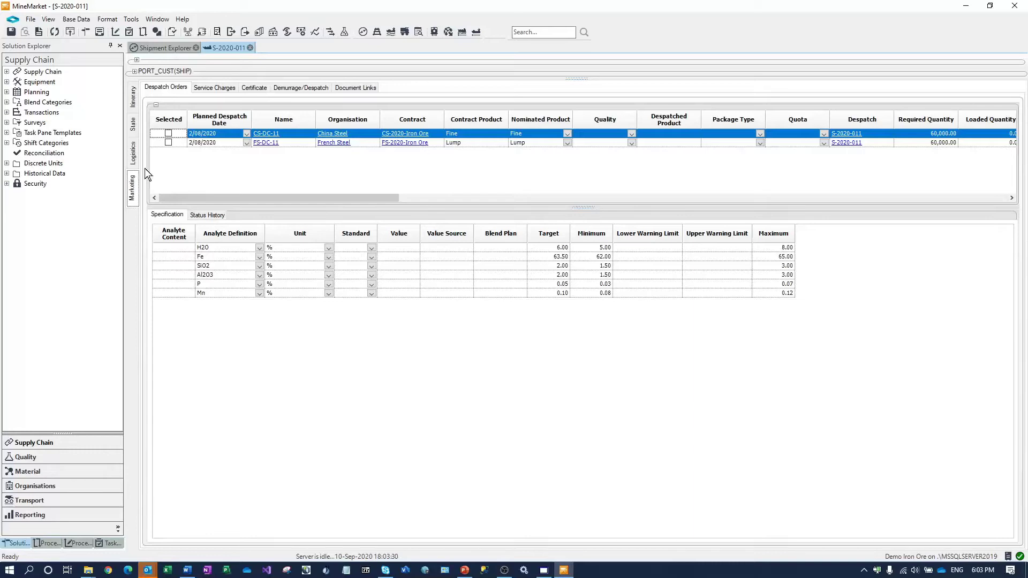
pyautogui.click(132, 153)
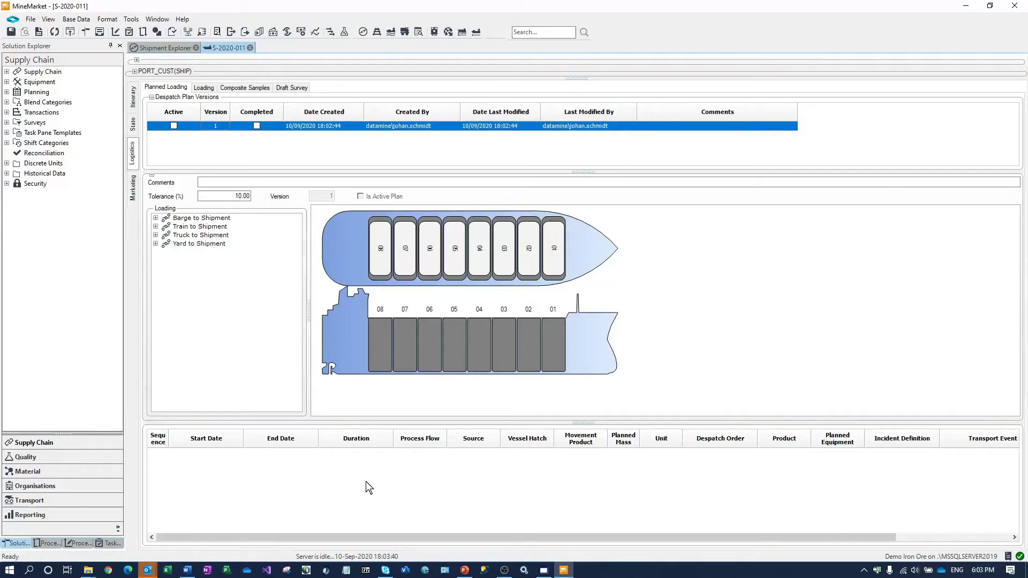
# Widen the Sequence column and assign Port Yard stockpile YD-01 (Lump) to vessel hatch 01 as the first load.
pyautogui.moveTo(169, 438); pyautogui.dragTo(203, 438)
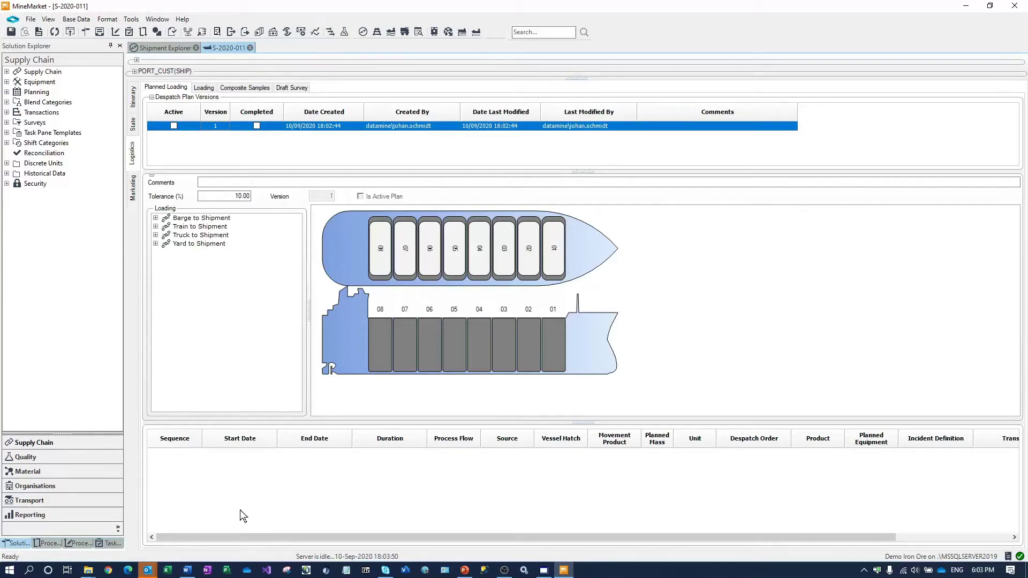
pyautogui.click(155, 244)
pyautogui.click(166, 252)
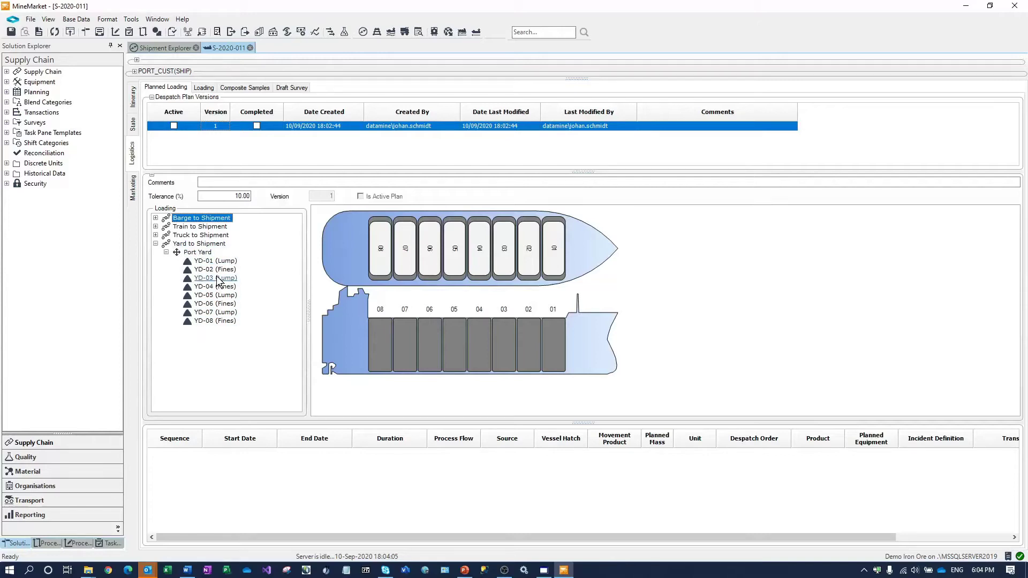
pyautogui.moveTo(239, 268)
pyautogui.moveTo(233, 262)
pyautogui.mouseDown()
pyautogui.moveTo(282, 253)
pyautogui.moveTo(238, 260)
pyautogui.moveTo(284, 254)
pyautogui.moveTo(366, 332)
pyautogui.moveTo(459, 338)
pyautogui.moveTo(457, 233)
pyautogui.moveTo(552, 233)
pyautogui.moveTo(554, 242)
pyautogui.mouseUp()
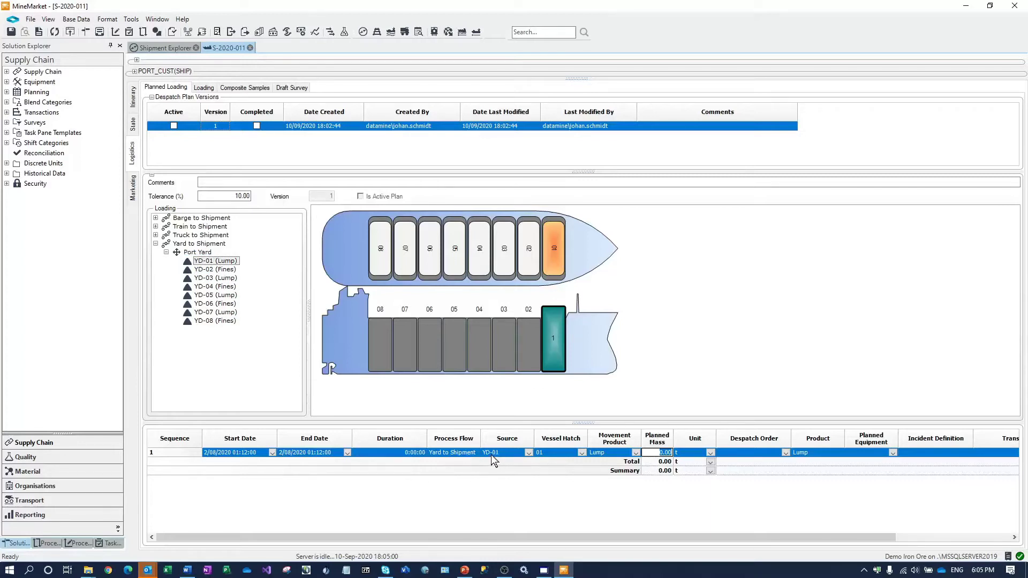
# Make more room for the loading sequence and its Planned Mass column, and set the first load's planned mass to 10,000 t.
pyautogui.moveTo(200, 262)
pyautogui.moveTo(461, 146); pyautogui.dragTo(461, 141)
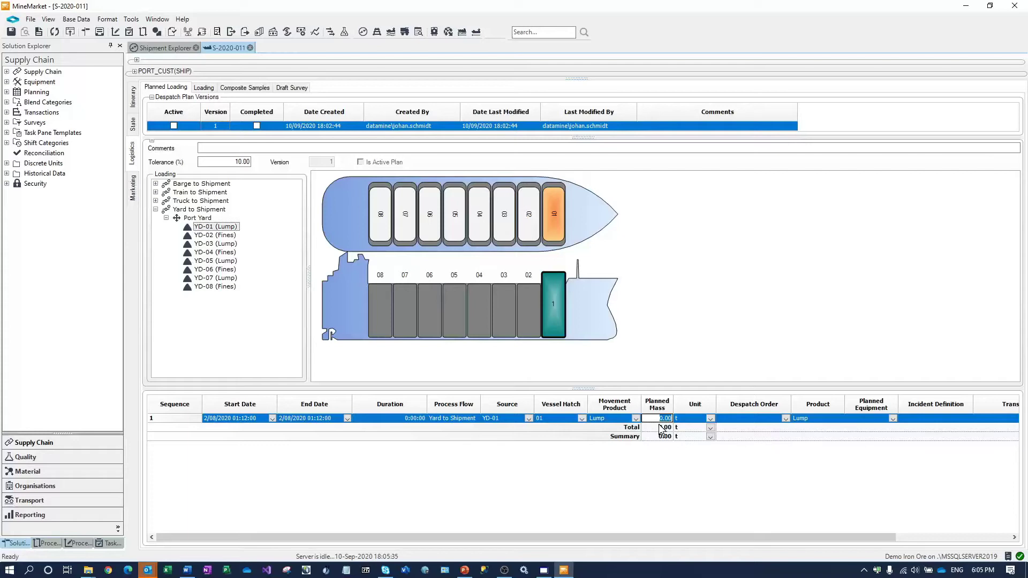
pyautogui.moveTo(674, 414); pyautogui.dragTo(702, 407)
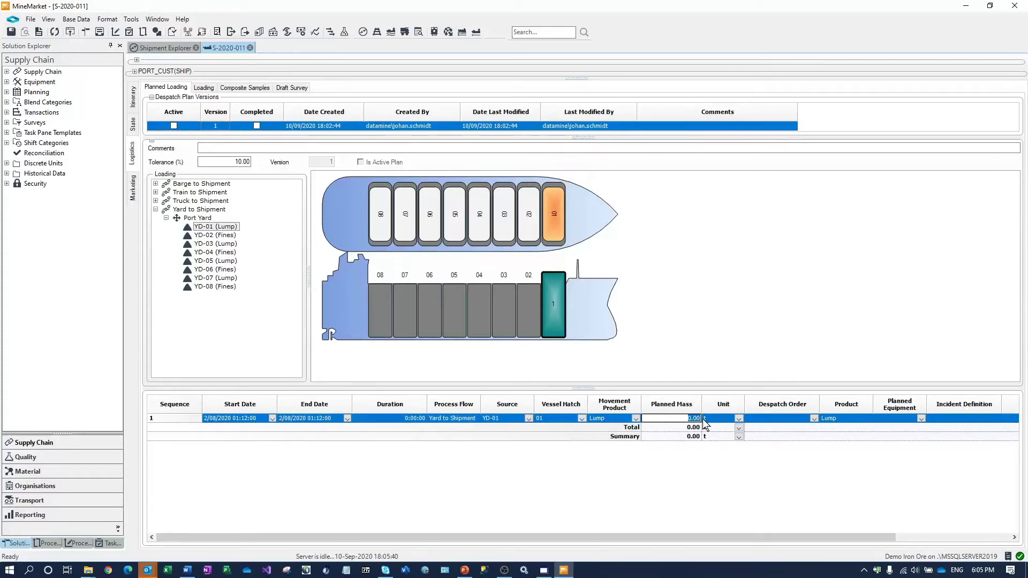
pyautogui.write('10,00')
pyautogui.click(662, 427)
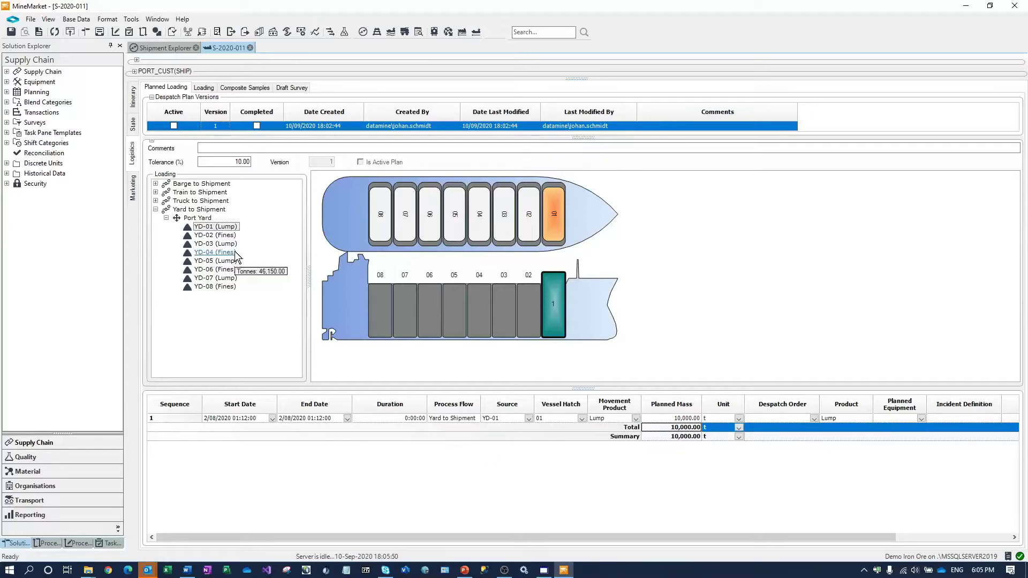
# Add a load from YD-01 (Lump) to hatch 08 with a planned mass of 10,000 t.
pyautogui.moveTo(216, 227); pyautogui.dragTo(381, 227)
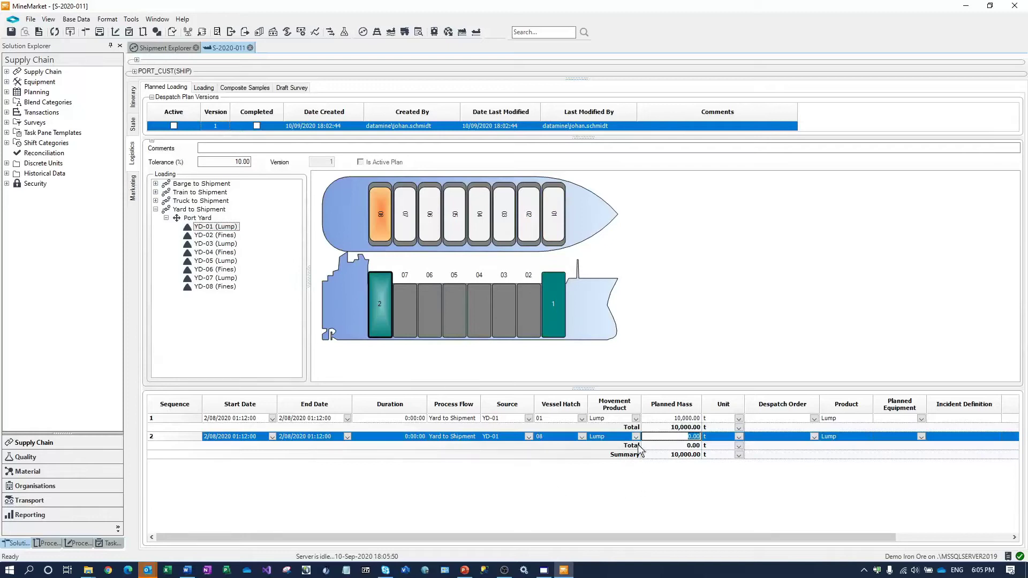
pyautogui.write('100,000')
pyautogui.press('Tab')
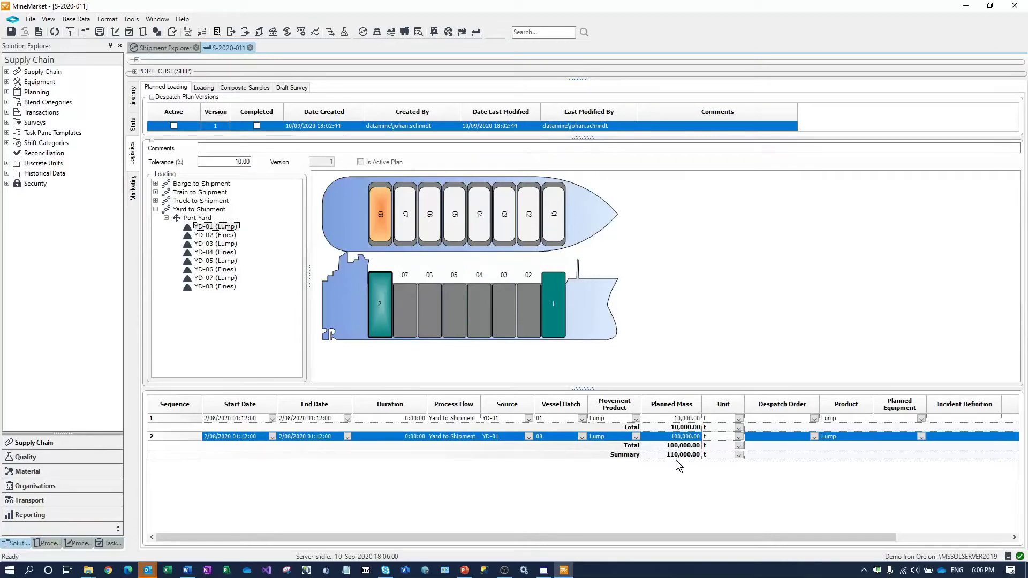
pyautogui.click(686, 437)
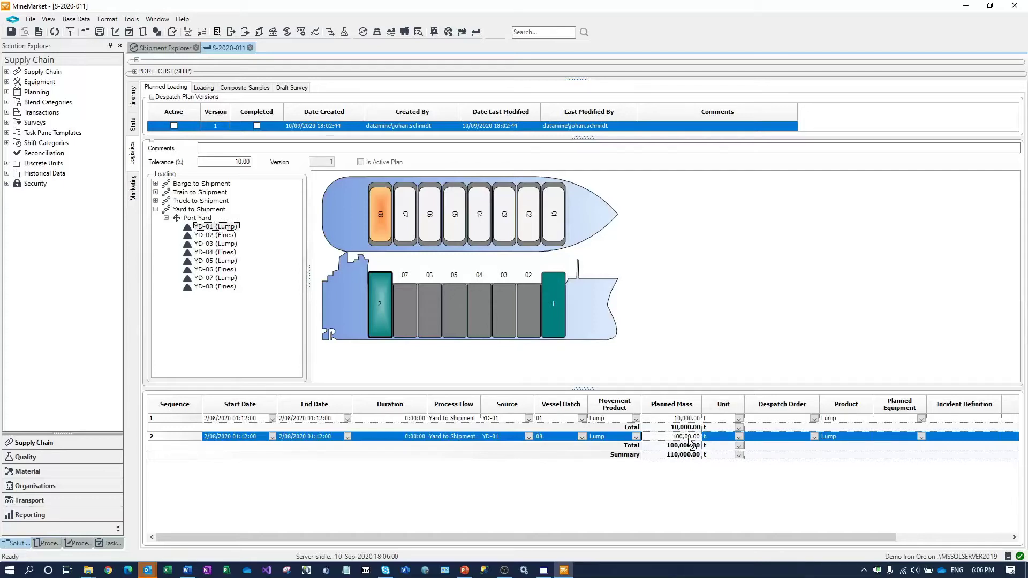
pyautogui.click(656, 447)
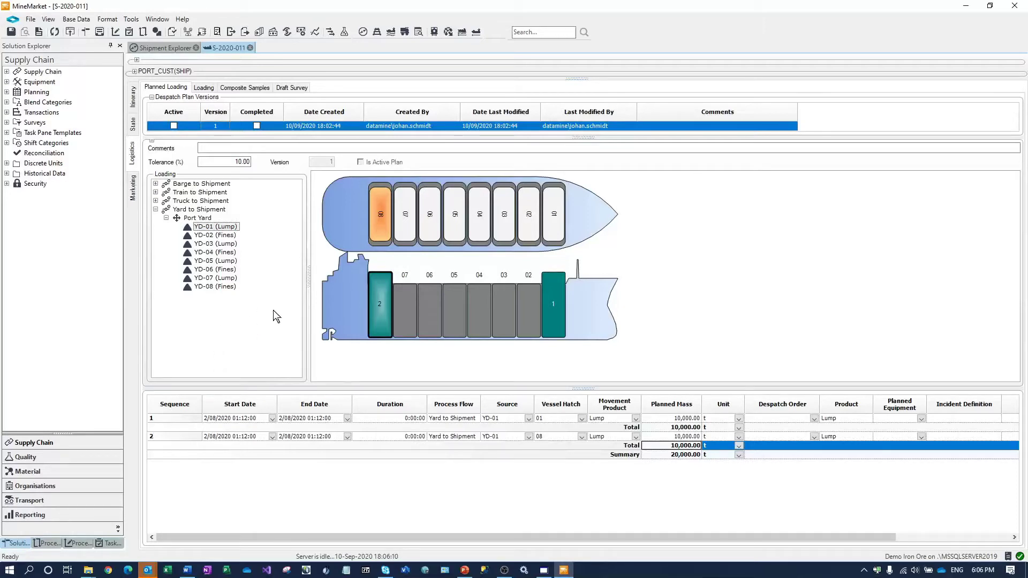
# Add four more loads from YD-01 (Lump), to hatches 03, 06, 01 and 08 in that order.
pyautogui.moveTo(216, 226)
pyautogui.mouseDown()
pyautogui.moveTo(312, 228)
pyautogui.moveTo(496, 304)
pyautogui.moveTo(504, 237)
pyautogui.mouseUp()
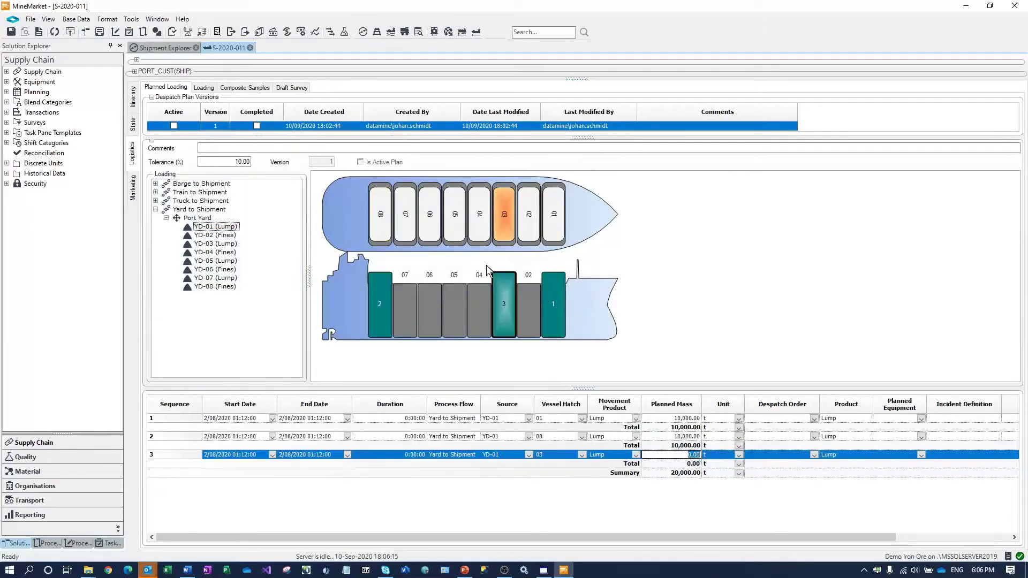
pyautogui.moveTo(216, 227)
pyautogui.mouseDown()
pyautogui.moveTo(429, 224)
pyautogui.moveTo(433, 275)
pyautogui.mouseUp()
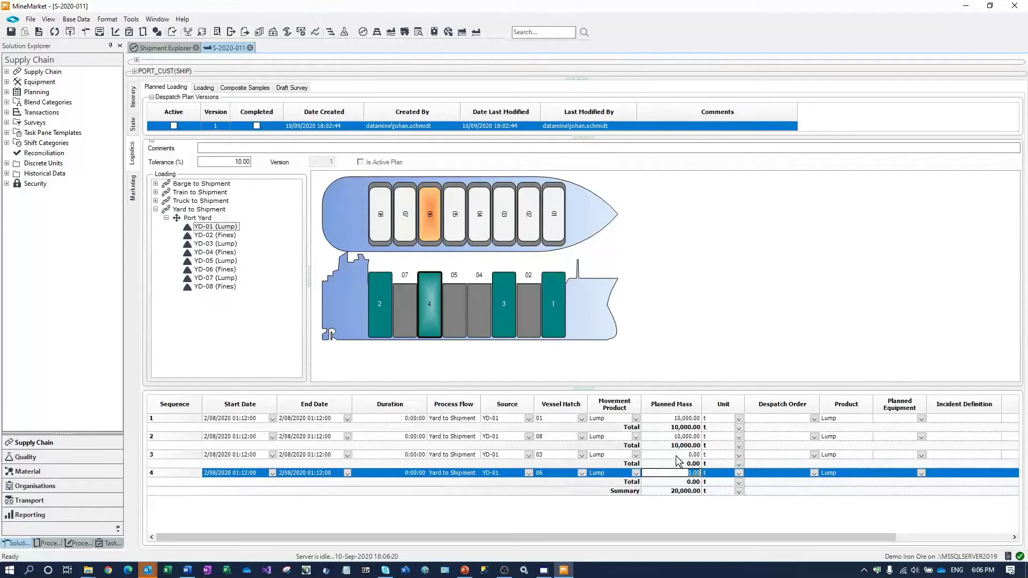
pyautogui.moveTo(222, 227); pyautogui.dragTo(554, 225)
pyautogui.moveTo(231, 227); pyautogui.dragTo(382, 214)
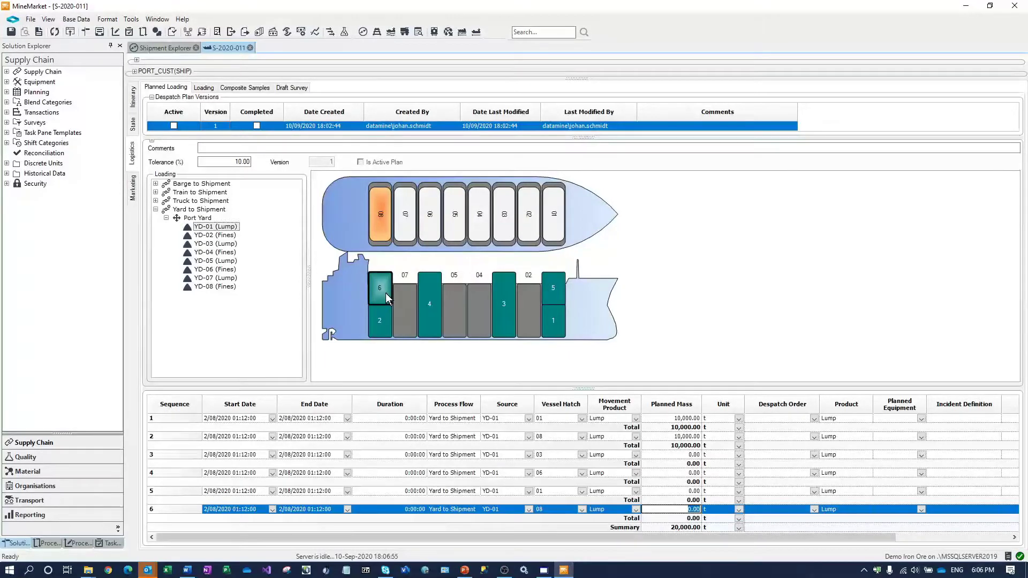
pyautogui.press('Tab')
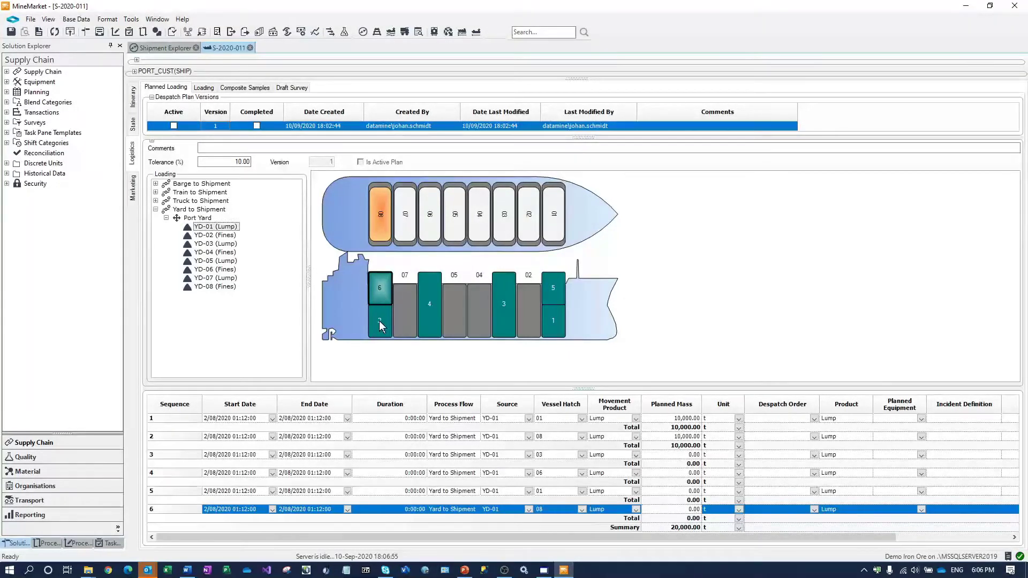
# Set the planned mass of loads 3 to 6 to 10,000 t each and save the shipment.
pyautogui.click(251, 456)
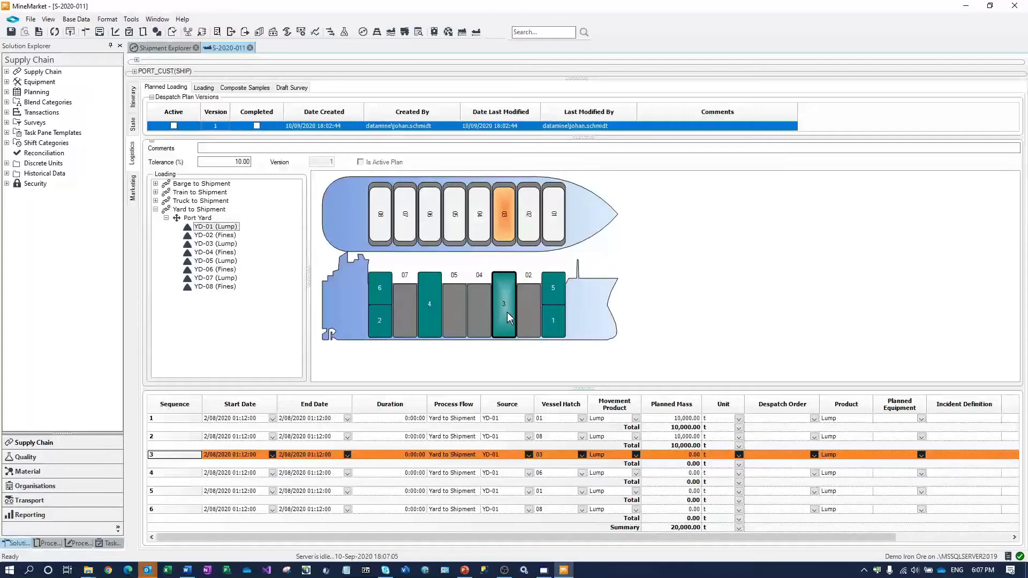
pyautogui.click(669, 473)
pyautogui.write('10000')
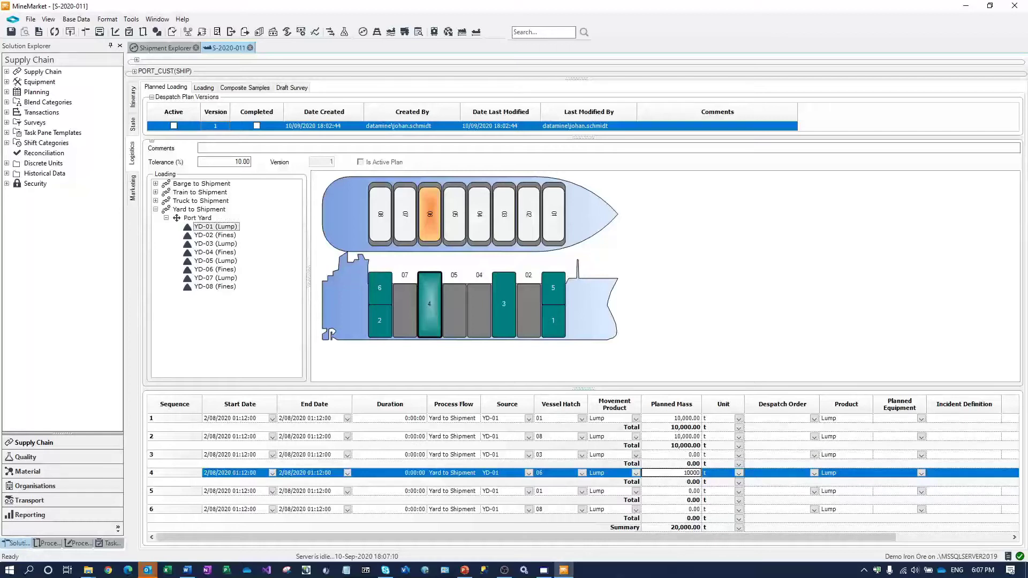
pyautogui.click(697, 455)
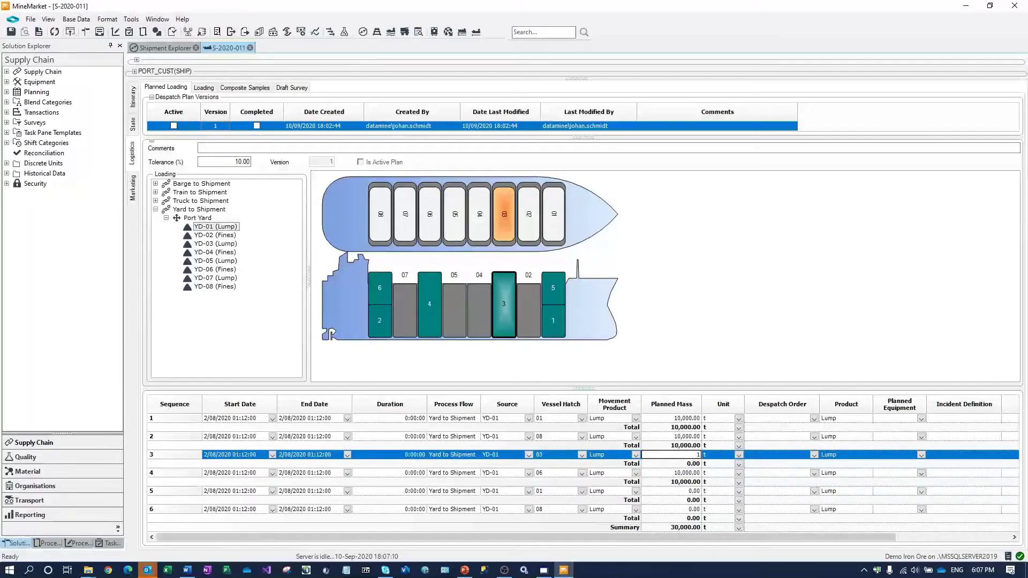
pyautogui.click(678, 491)
pyautogui.write('10000')
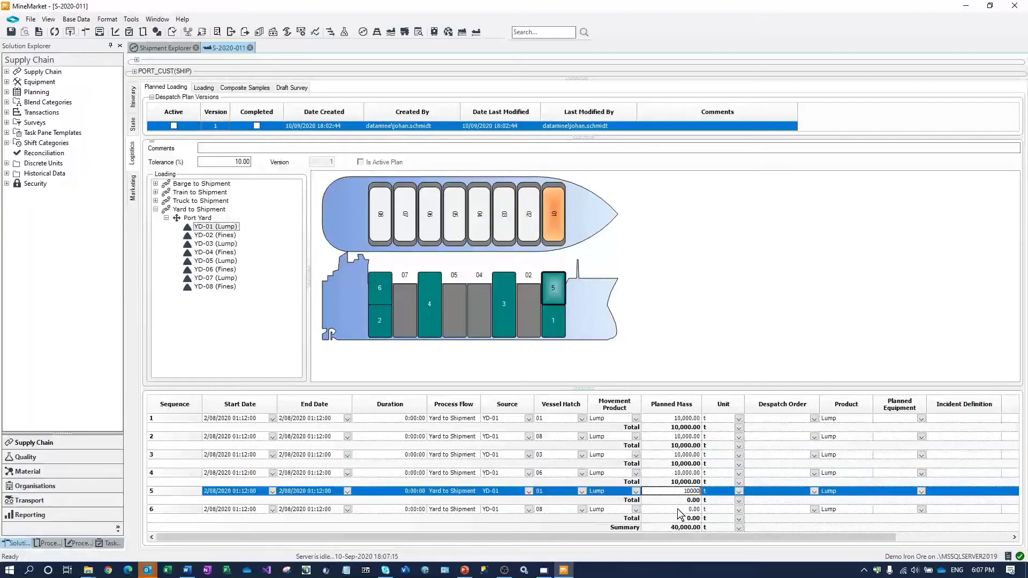
pyautogui.click(679, 509)
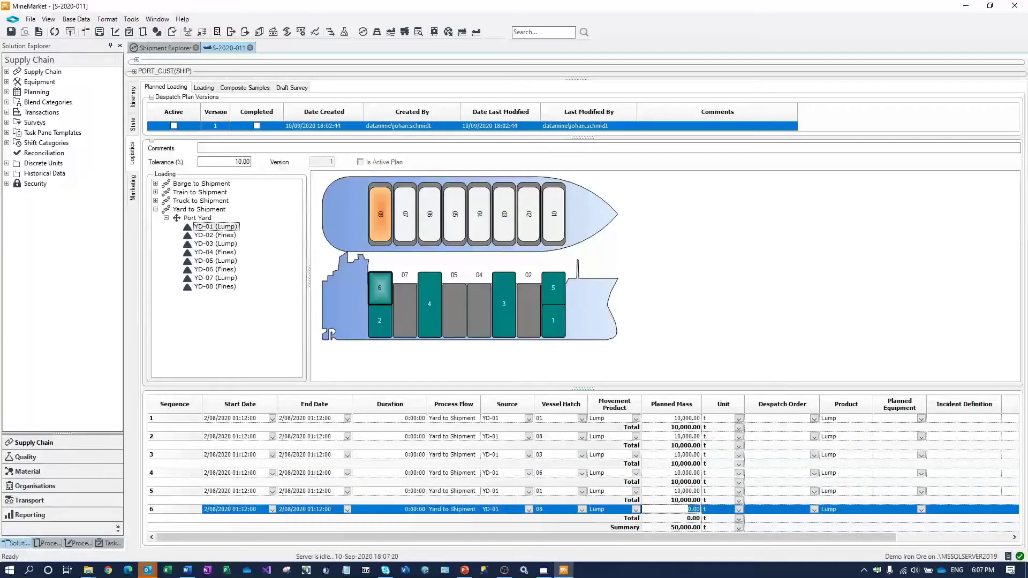
pyautogui.write('10,')
pyautogui.write('0000')
pyautogui.click(723, 473)
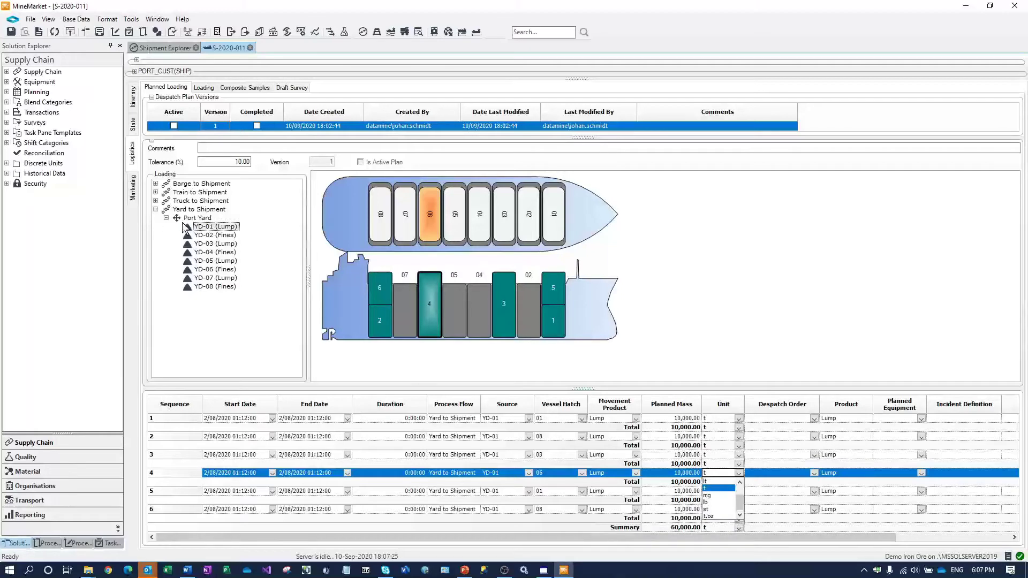
pyautogui.click(11, 34)
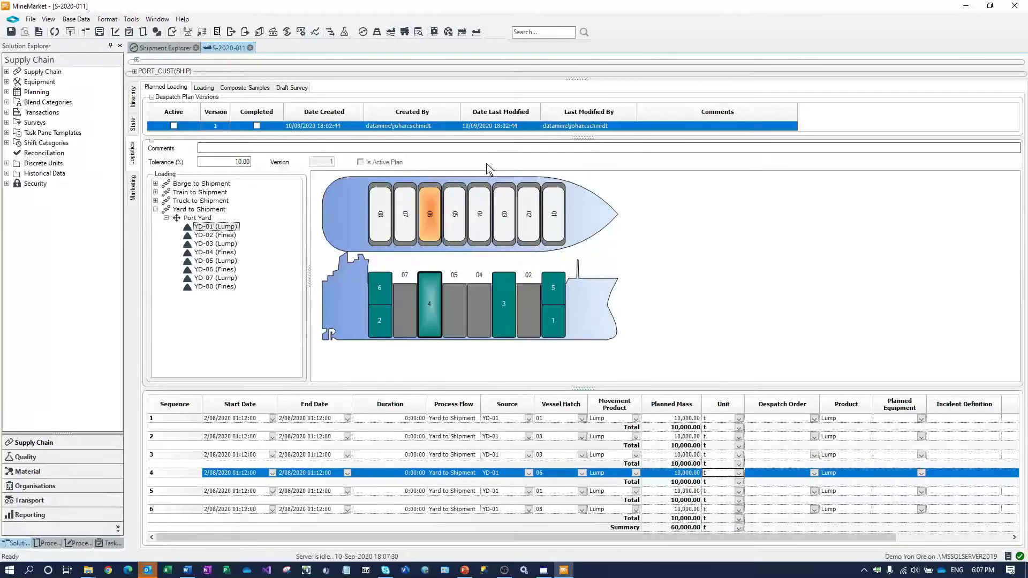
# Add six loads from YD-02 (Fines), to hatches 02, 07, 05, 04, 02 and 07 in that order.
pyautogui.moveTo(488, 139)
pyautogui.mouseDown()
pyautogui.moveTo(490, 192)
pyautogui.moveTo(487, 156)
pyautogui.mouseUp()
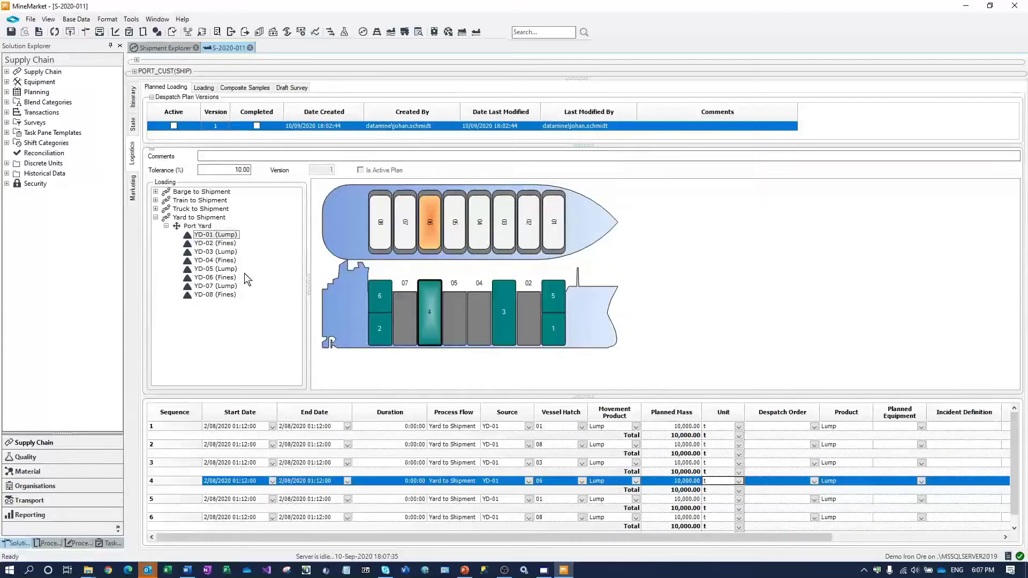
pyautogui.moveTo(221, 249)
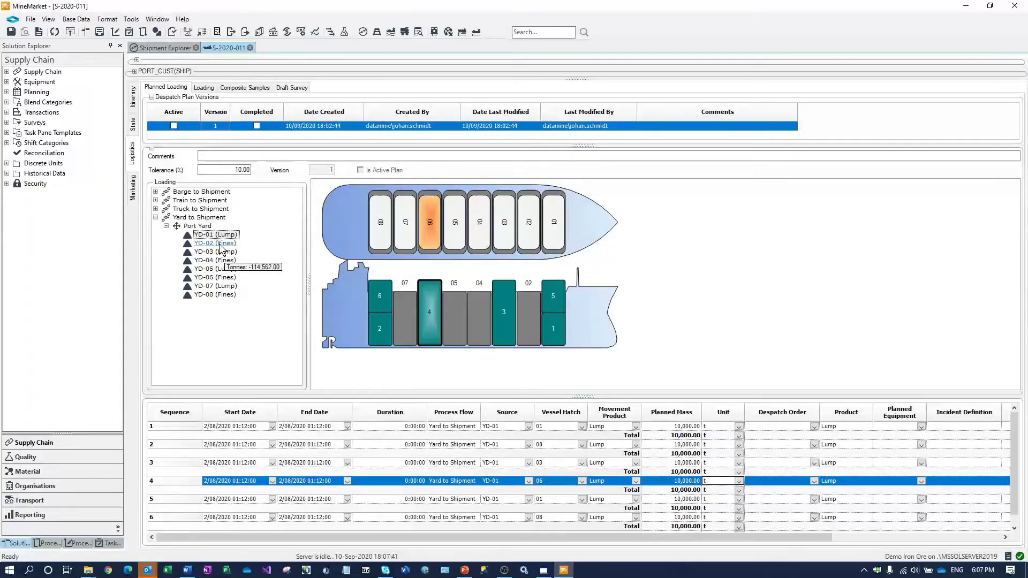
pyautogui.moveTo(221, 246); pyautogui.dragTo(529, 234)
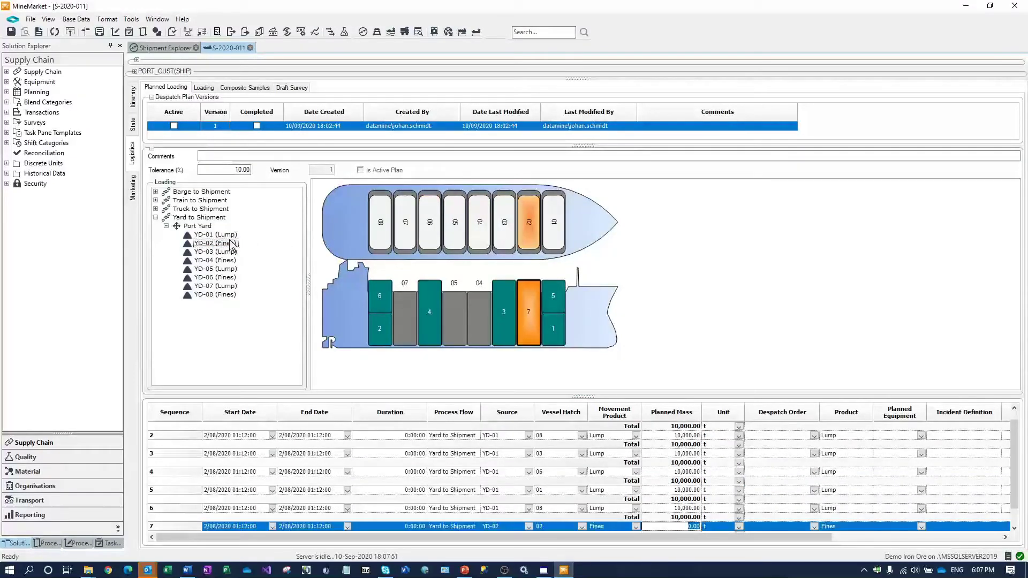
pyautogui.click(408, 238)
pyautogui.moveTo(215, 243)
pyautogui.mouseDown()
pyautogui.moveTo(241, 257)
pyautogui.moveTo(454, 230)
pyautogui.mouseUp()
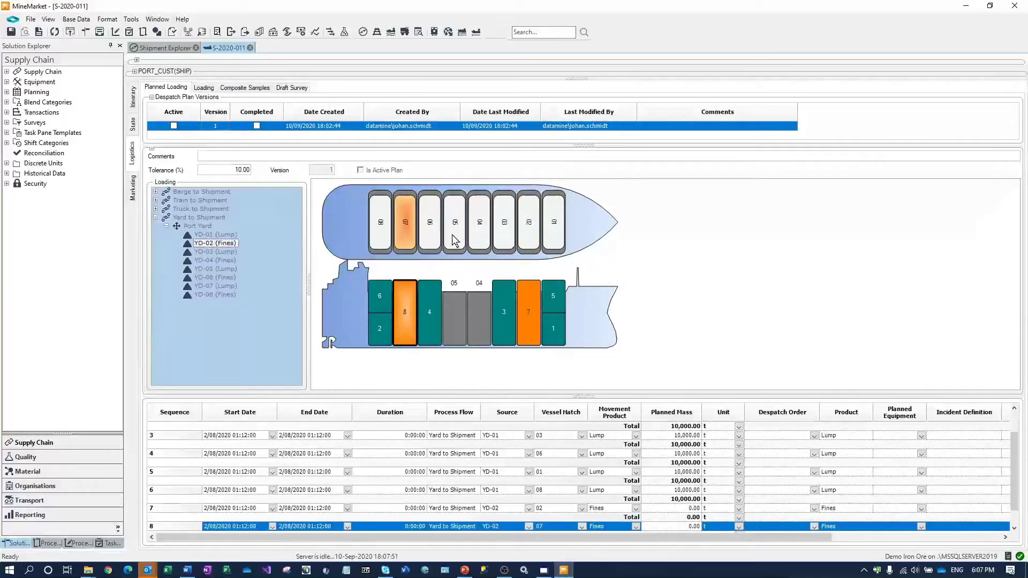
pyautogui.moveTo(230, 244)
pyautogui.mouseDown()
pyautogui.moveTo(242, 256)
pyautogui.moveTo(491, 233)
pyautogui.moveTo(479, 236)
pyautogui.mouseUp()
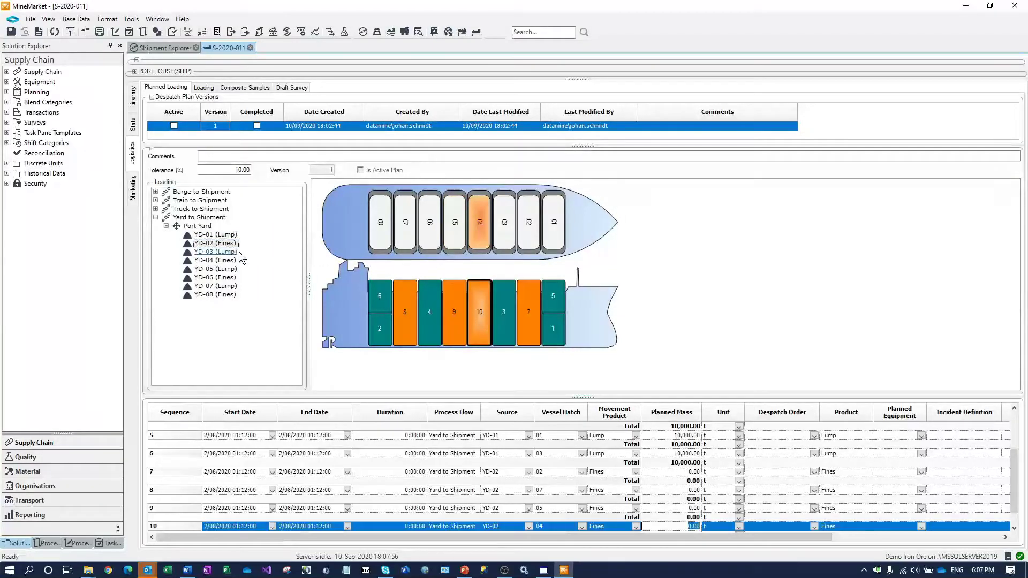
pyautogui.moveTo(227, 244); pyautogui.dragTo(524, 236)
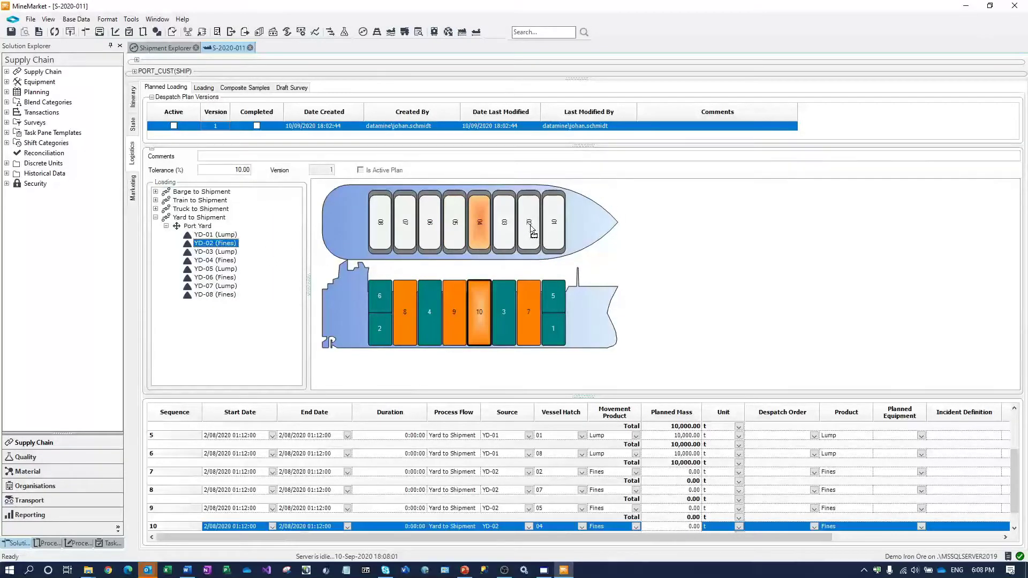
pyautogui.moveTo(216, 244); pyautogui.dragTo(407, 236)
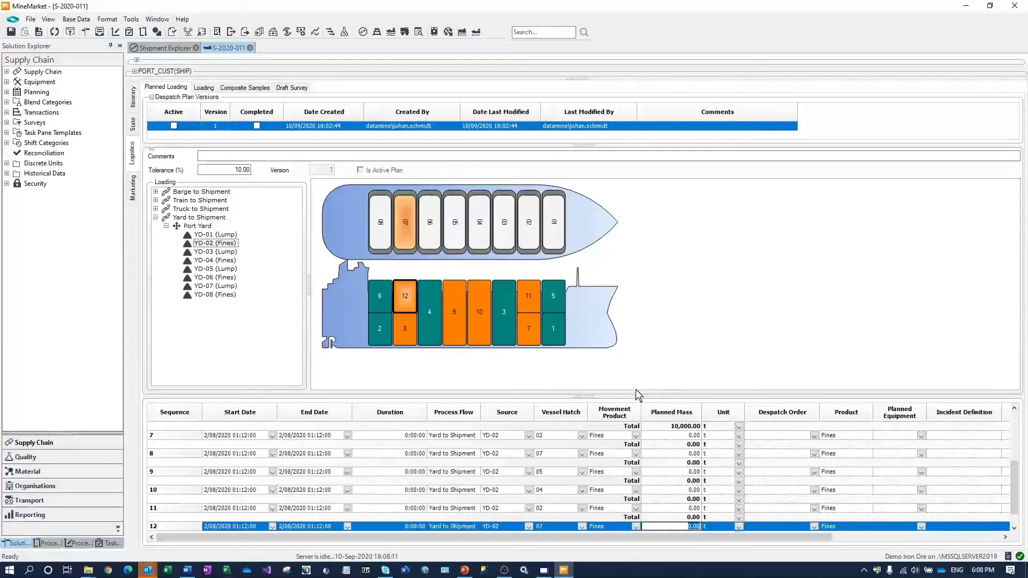
# Enlarge the loading sequence table and set the planned mass of loads 7 and 8 to 10,000 t each.
pyautogui.moveTo(636, 396); pyautogui.dragTo(625, 261)
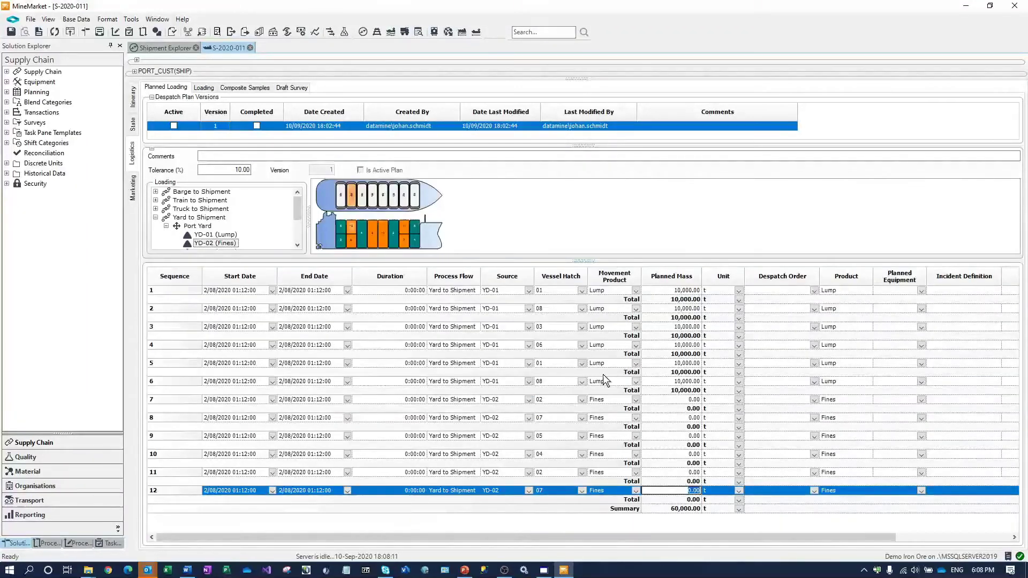
pyautogui.click(669, 399)
pyautogui.press('BackSpace')
pyautogui.write('10000')
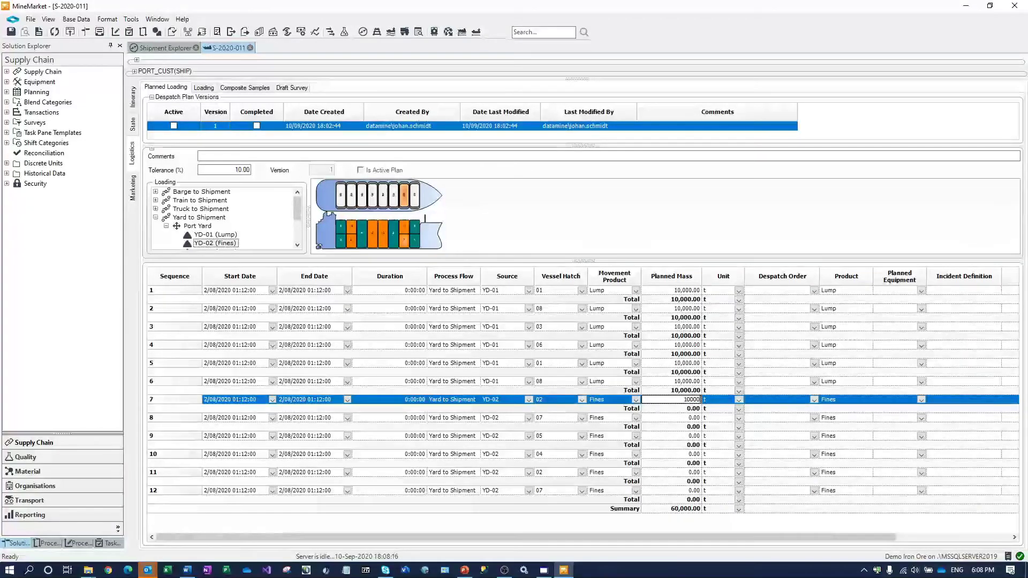
pyautogui.press('Down')
pyautogui.write('10,000')
pyautogui.press('Tab')
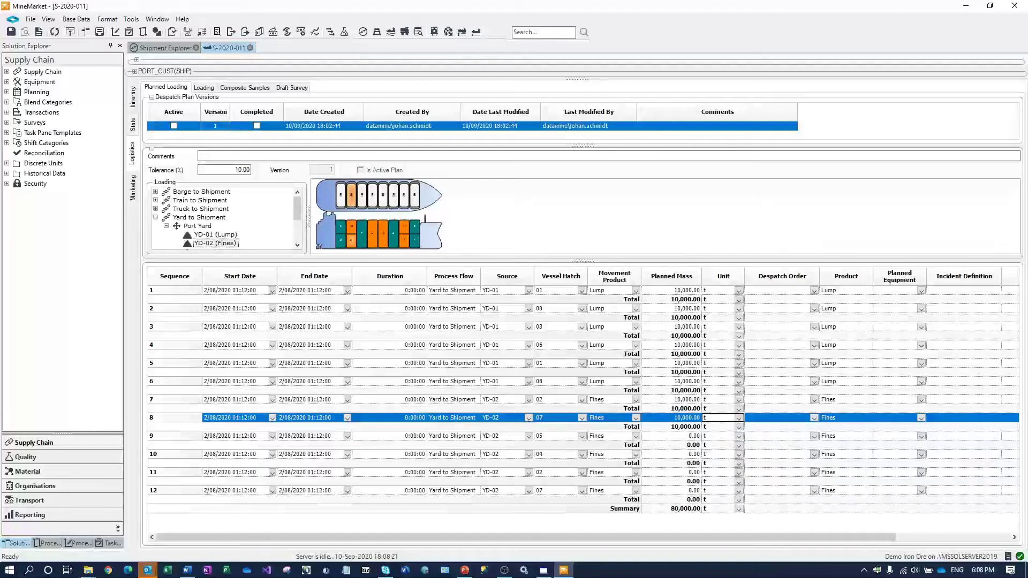
# Set the planned mass of loads 9 and 10 to 10,000 t each.
pyautogui.press('Down')
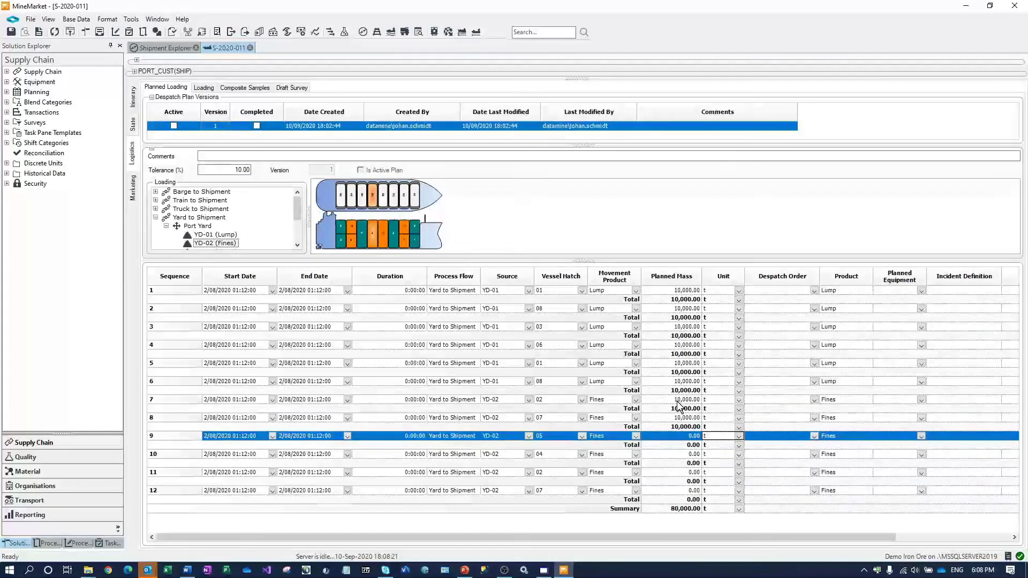
pyautogui.click(675, 436)
pyautogui.write('10')
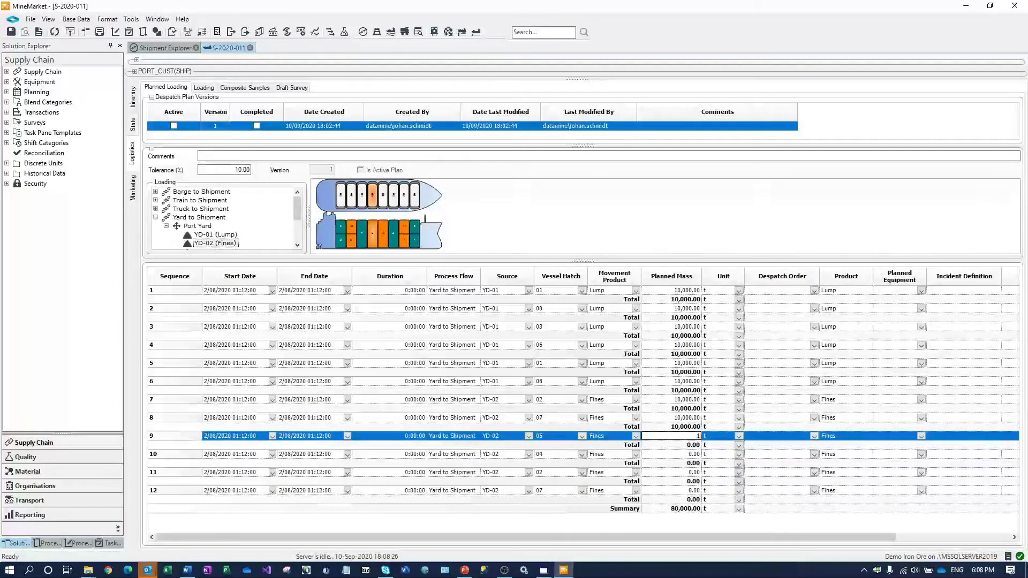
pyautogui.write('00')
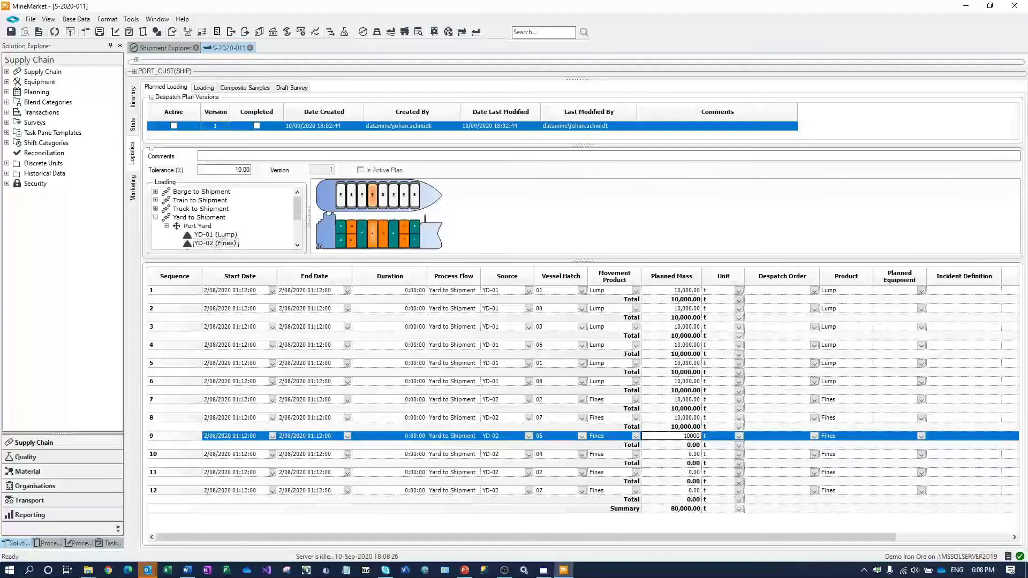
pyautogui.click(673, 459)
pyautogui.write('10,')
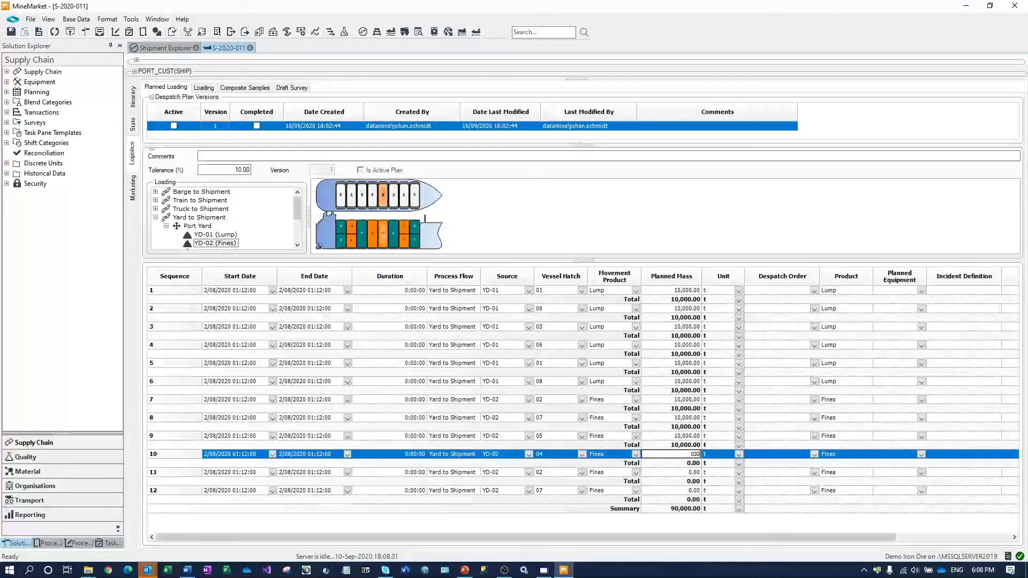
pyautogui.write('000')
# Set the planned mass of loads 11 and 12 to 10,000 t each and save the shipment.
pyautogui.click(676, 470)
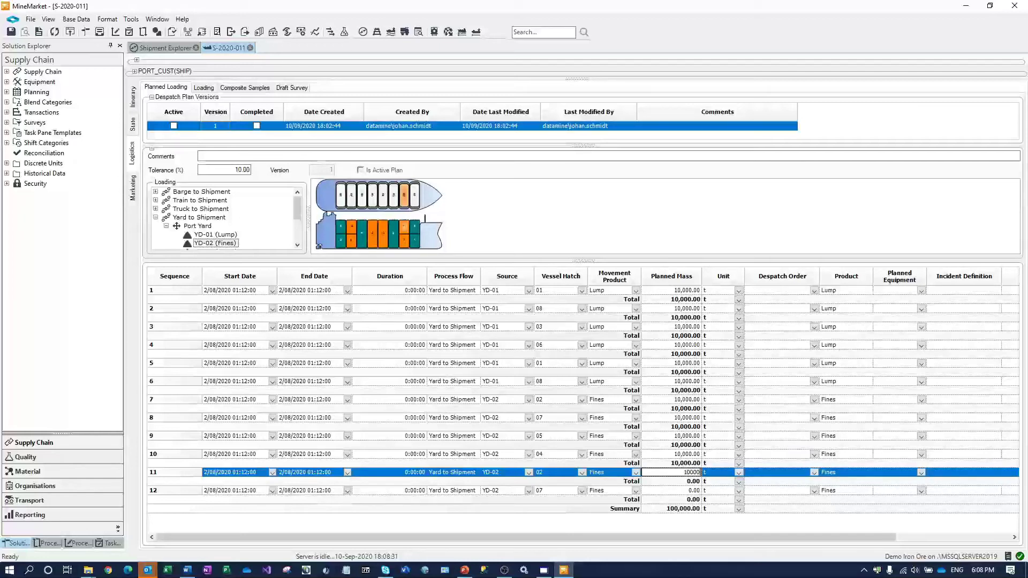
pyautogui.write('10000')
pyautogui.click(678, 492)
pyautogui.write('10,000')
pyautogui.click(707, 447)
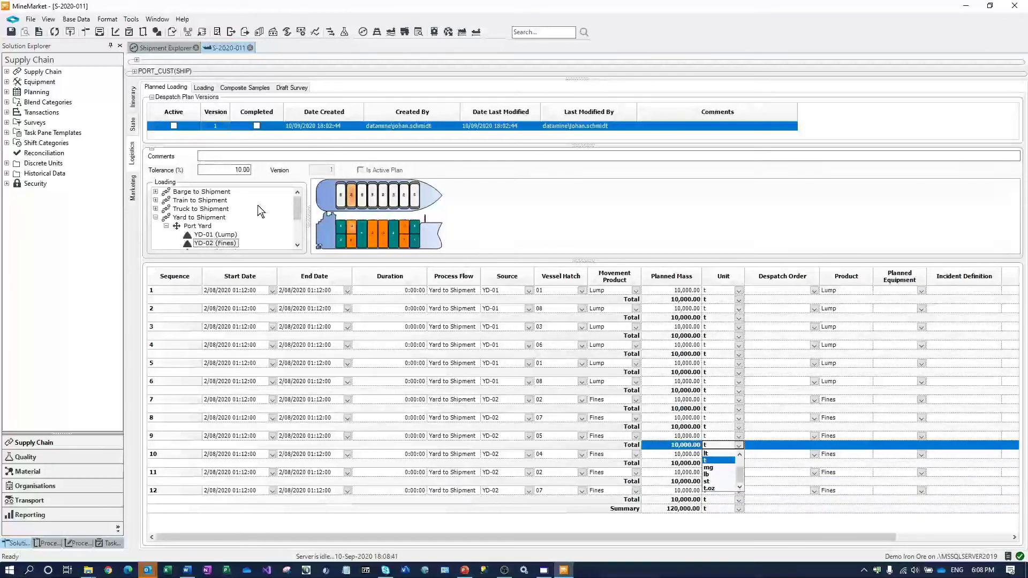
pyautogui.click(10, 32)
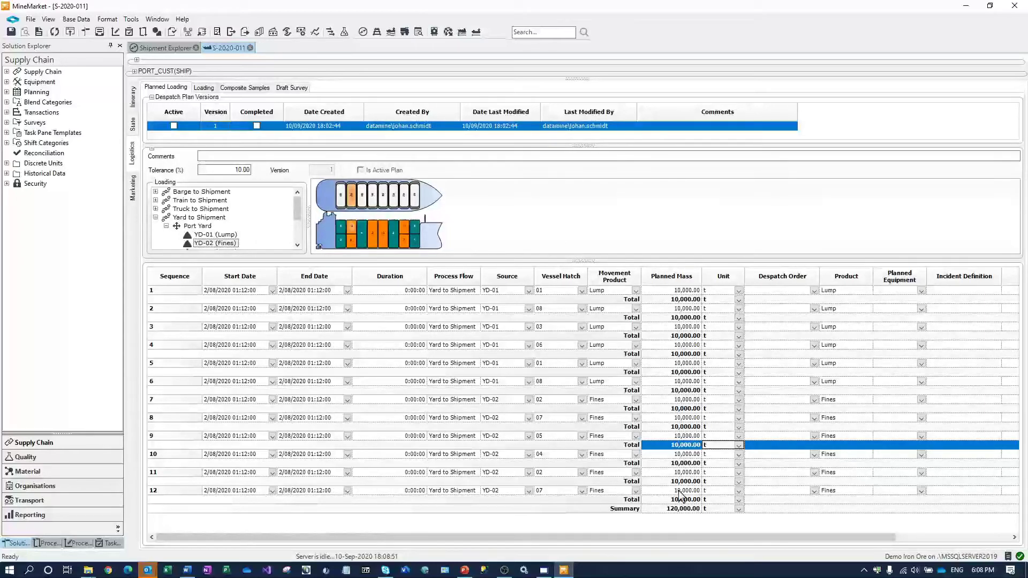
# Enlarge the vessel diagram, check the required quantities of the shipment's despatch orders, and return to the planned loading.
pyautogui.moveTo(604, 263); pyautogui.dragTo(599, 385)
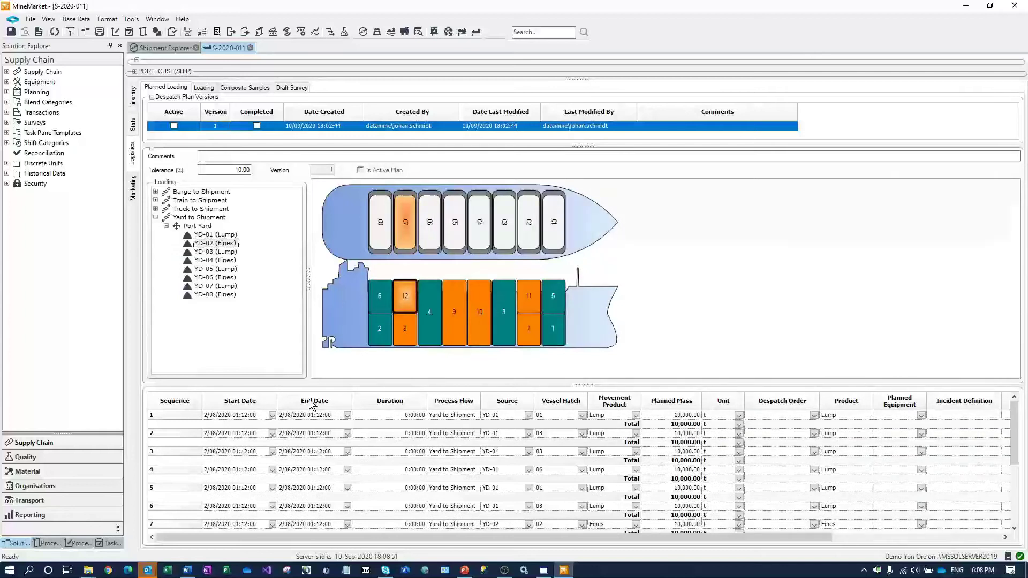
pyautogui.click(132, 189)
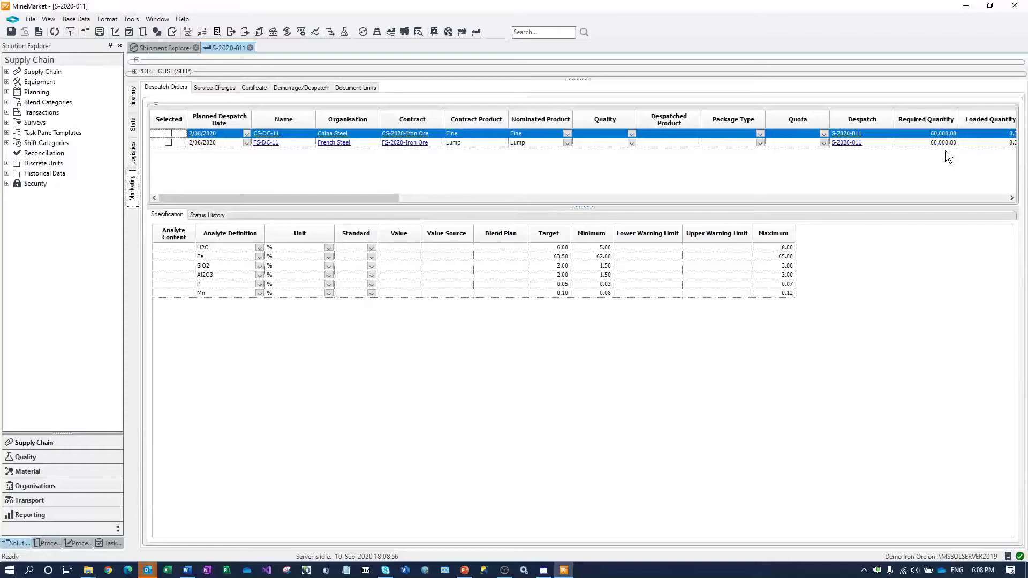
pyautogui.click(135, 155)
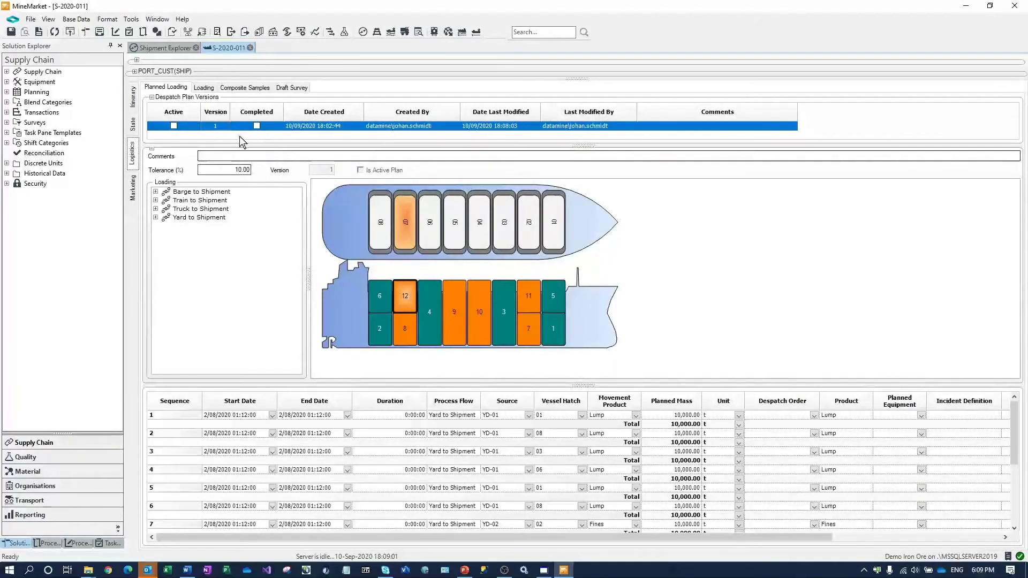
# Create a new despatch plan version and mark version 1 as completed.
pyautogui.moveTo(289, 149); pyautogui.dragTo(290, 164)
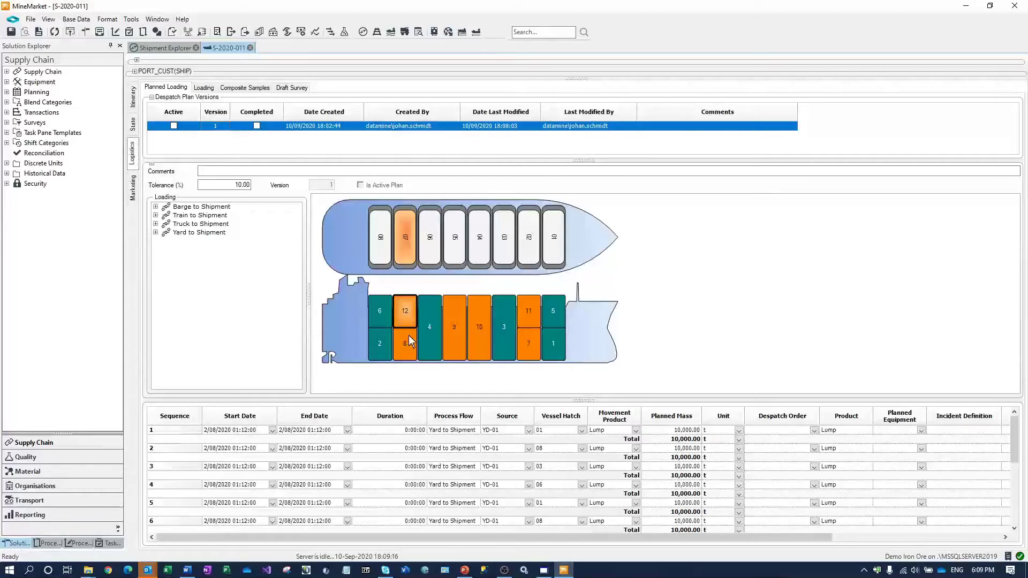
pyautogui.rightClick(299, 141)
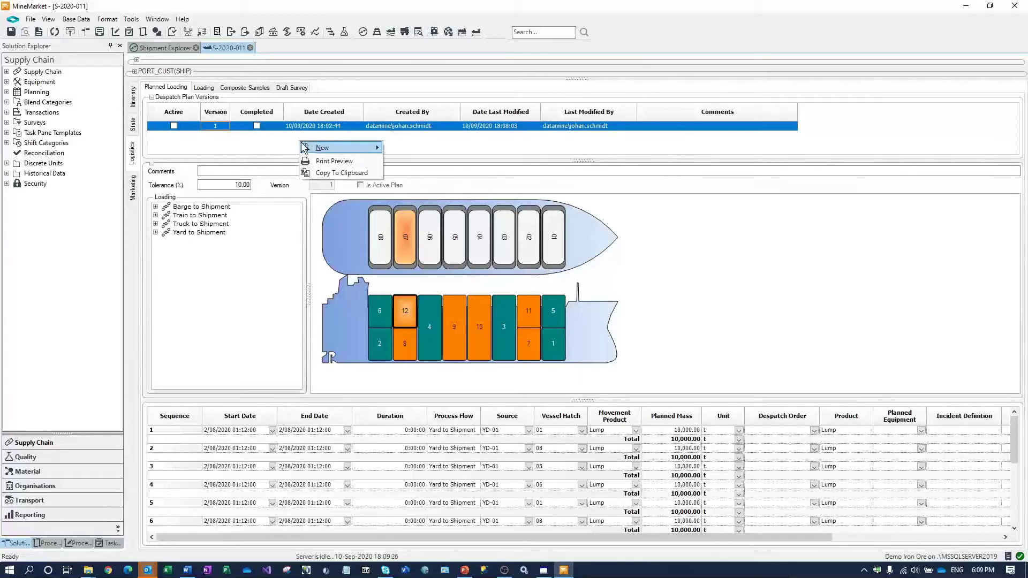
pyautogui.click(394, 148)
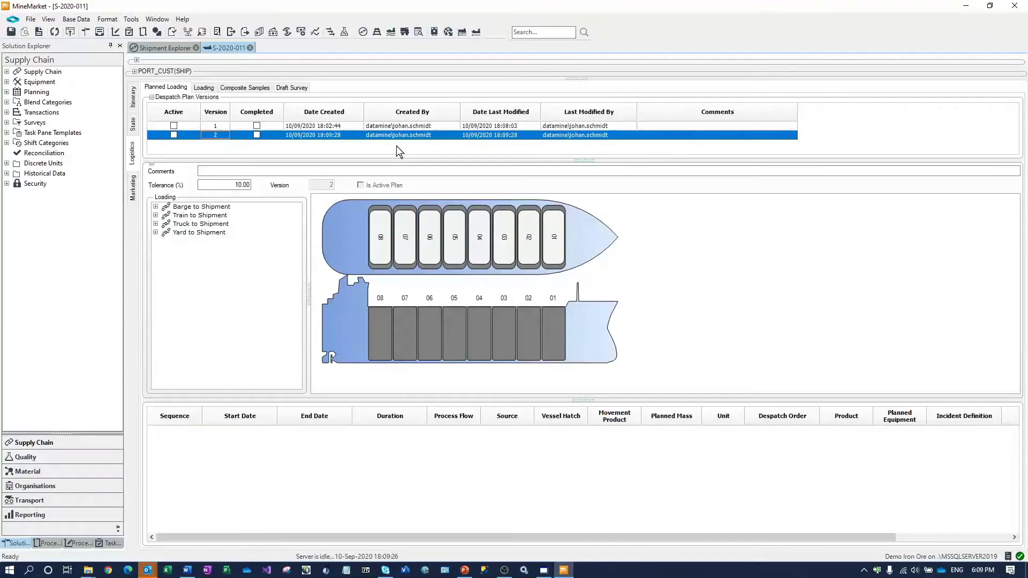
pyautogui.click(257, 126)
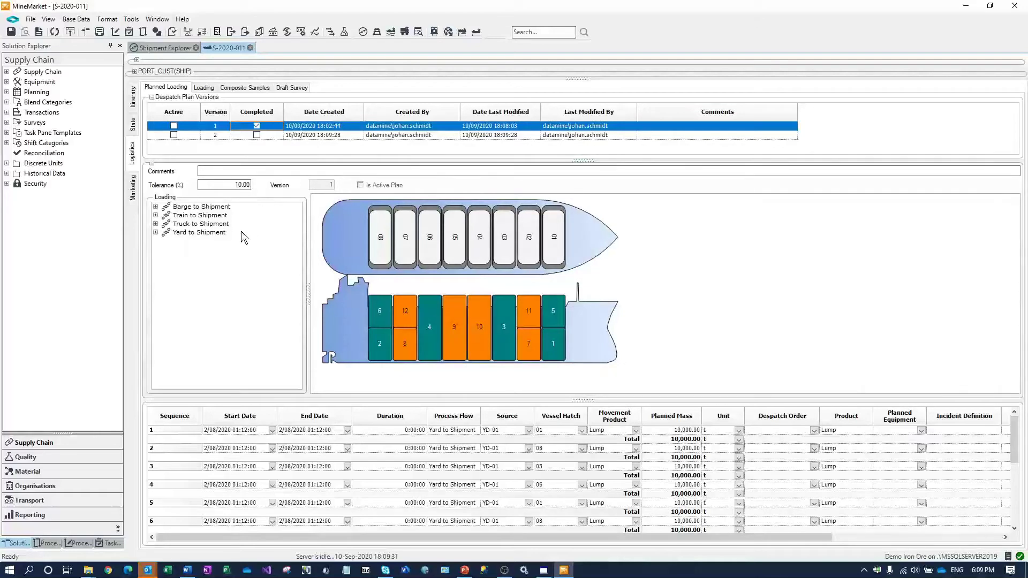
# Add three more loads from YD-02 (Fines) to plan version 1, to hatches 01, 08 and 03 in that order.
pyautogui.click(156, 233)
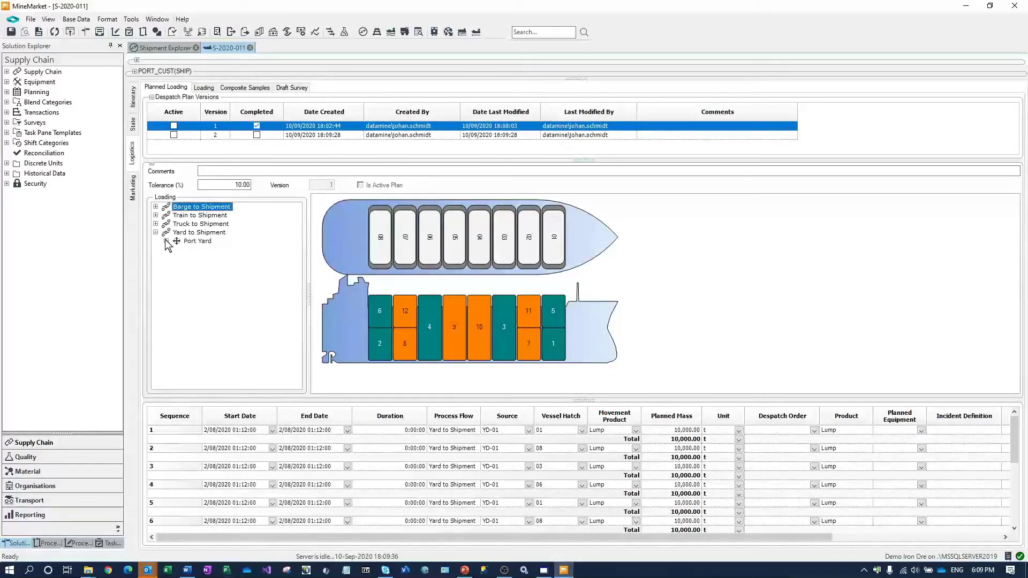
pyautogui.click(166, 241)
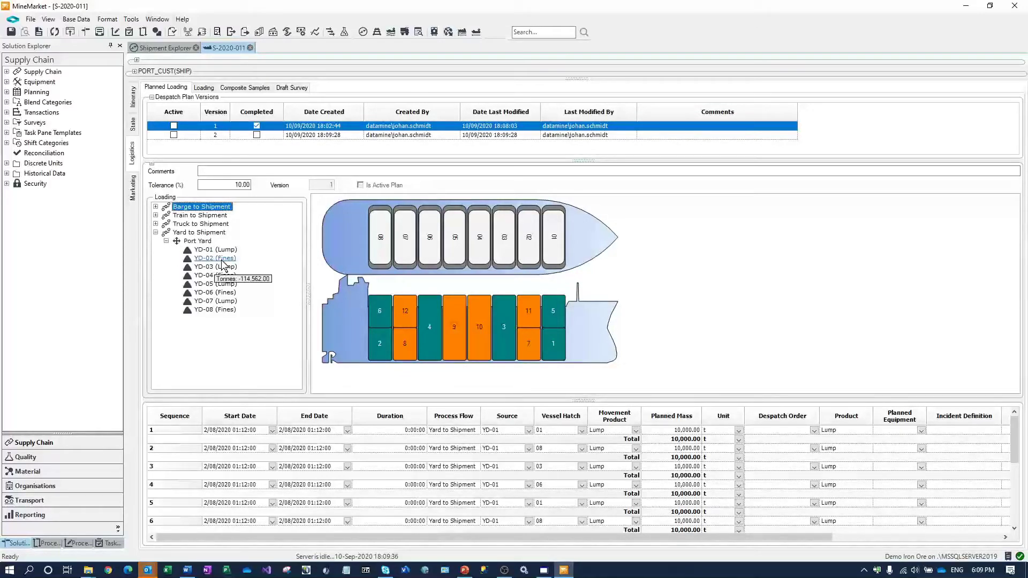
pyautogui.moveTo(223, 262)
pyautogui.mouseDown()
pyautogui.moveTo(503, 265)
pyautogui.moveTo(551, 251)
pyautogui.mouseUp()
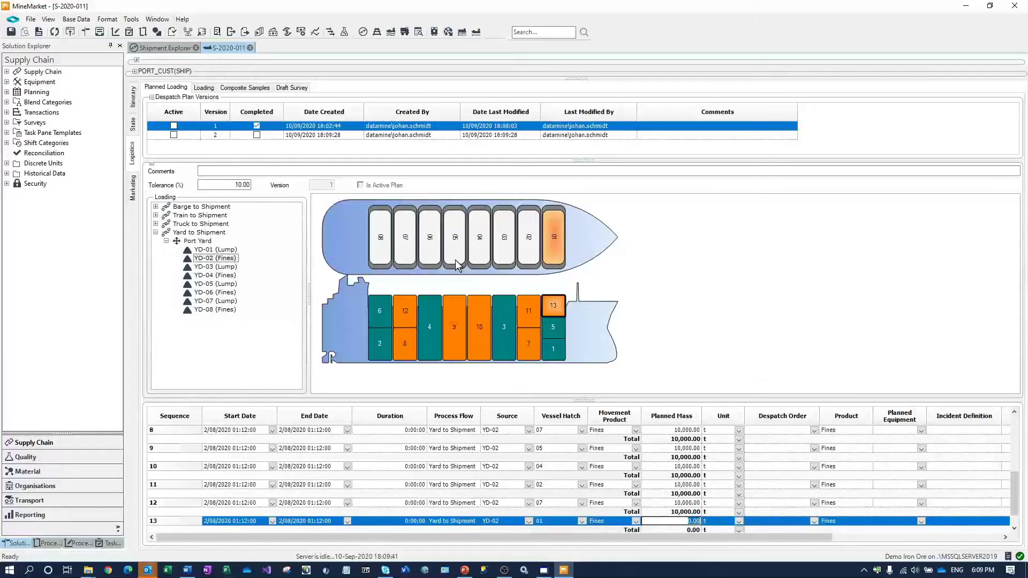
pyautogui.moveTo(216, 258); pyautogui.dragTo(380, 255)
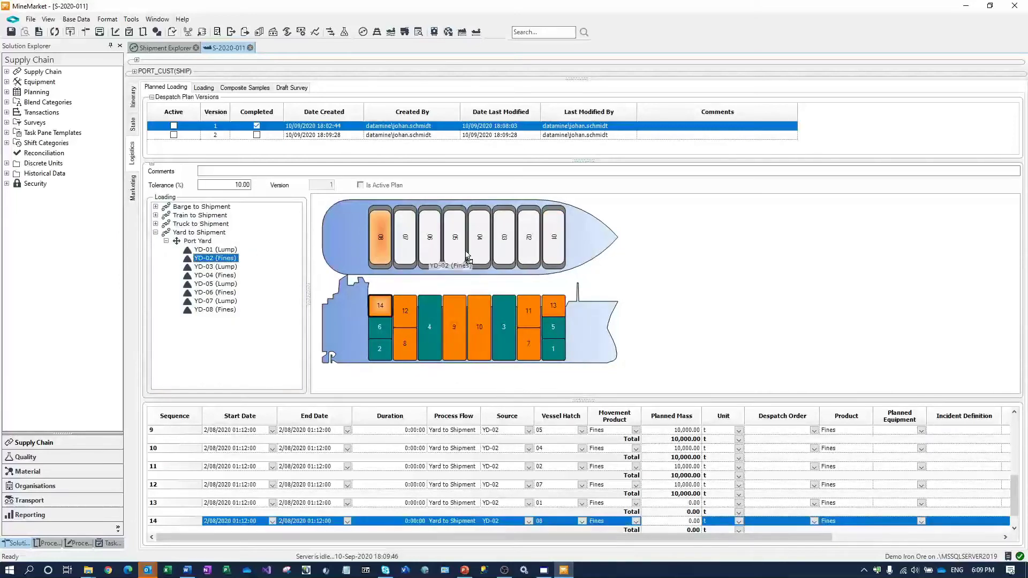
pyautogui.moveTo(531, 249); pyautogui.dragTo(504, 249)
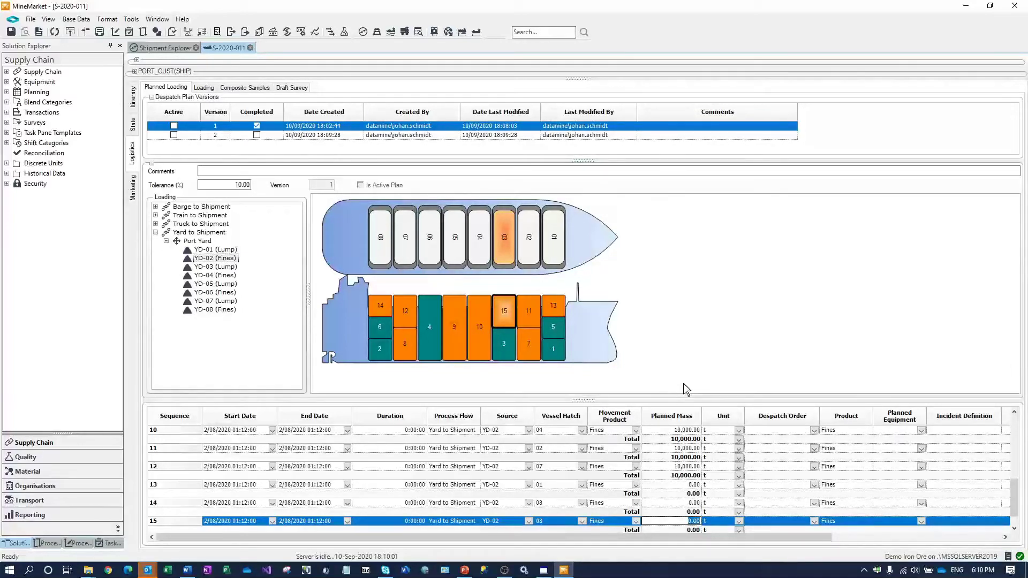
# Delete the three extra YD-02 loads for hatches 03, 01 and 08 from the loading sequence and save the shipment.
pyautogui.moveTo(715, 401); pyautogui.dragTo(710, 306)
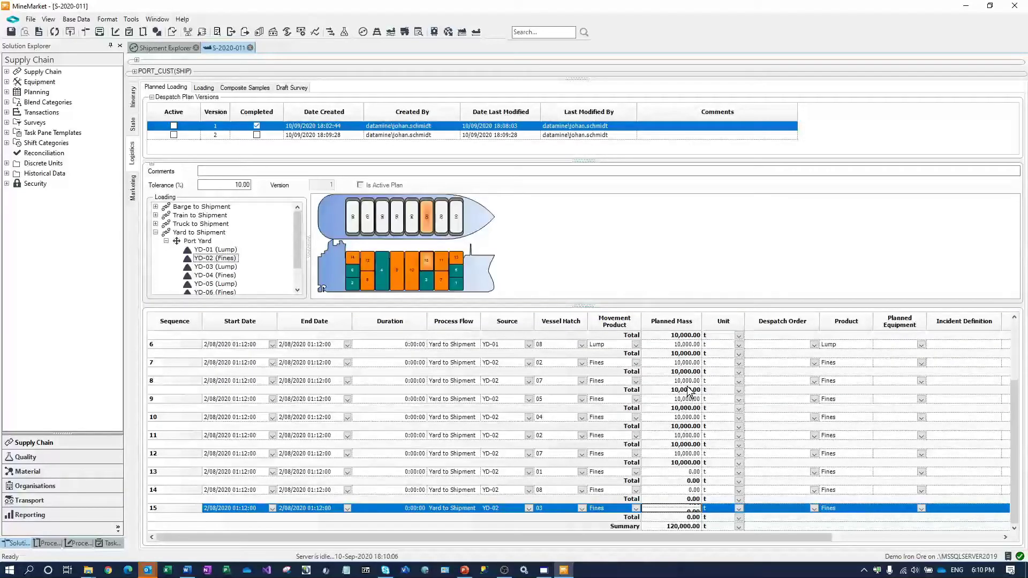
pyautogui.rightClick(362, 512)
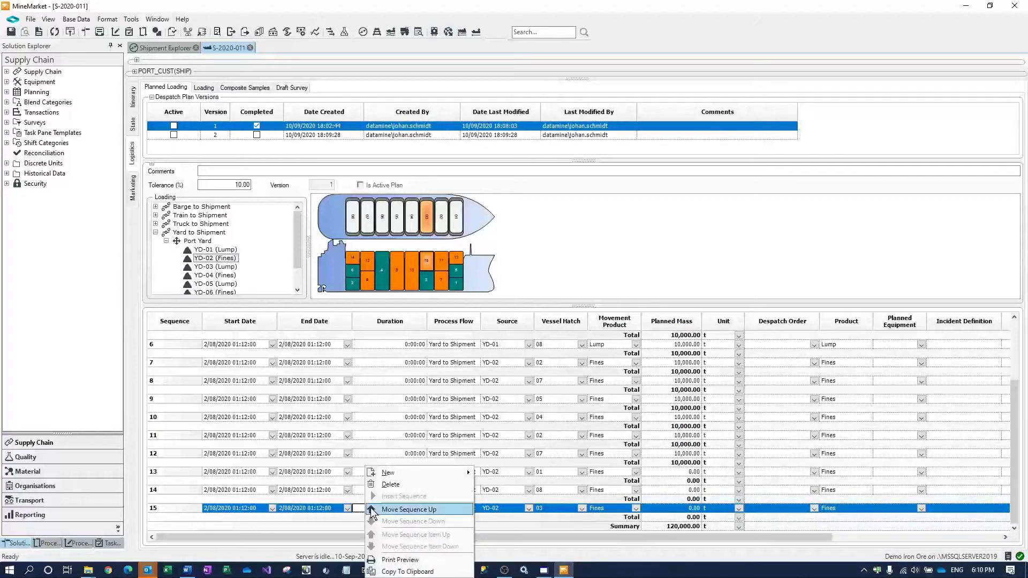
pyautogui.click(388, 484)
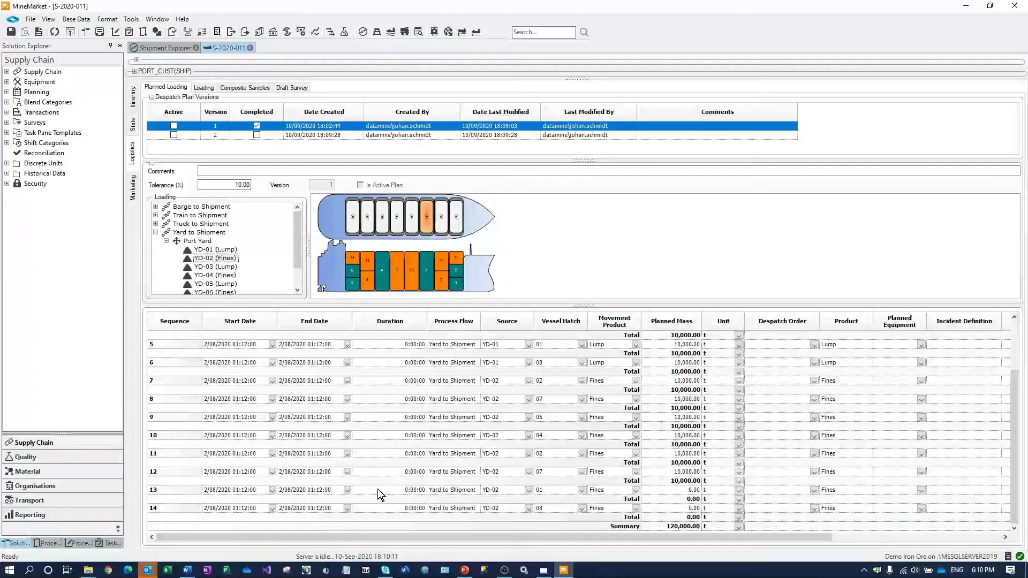
pyautogui.rightClick(379, 491)
pyautogui.click(401, 485)
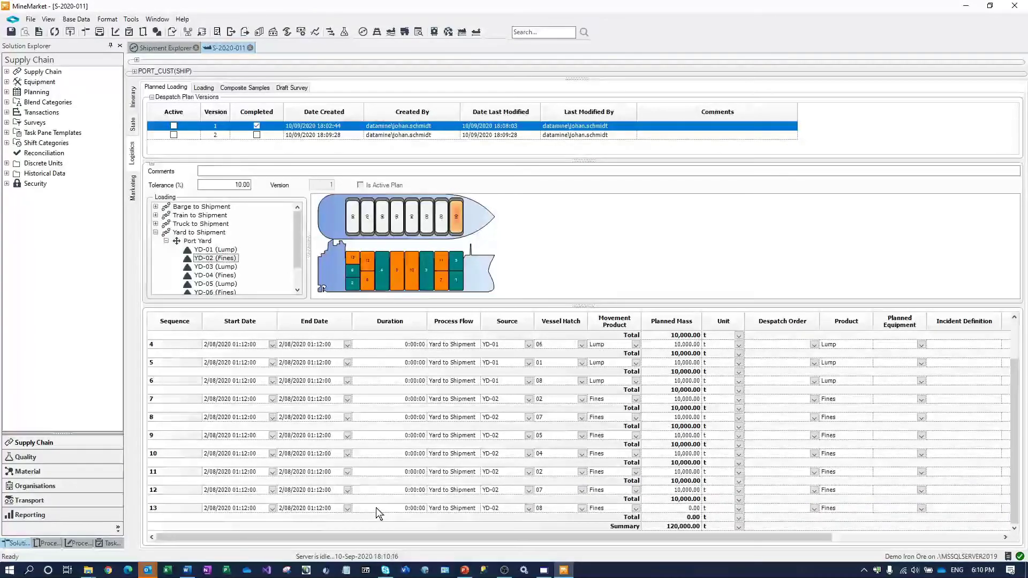
pyautogui.rightClick(379, 510)
pyautogui.click(401, 484)
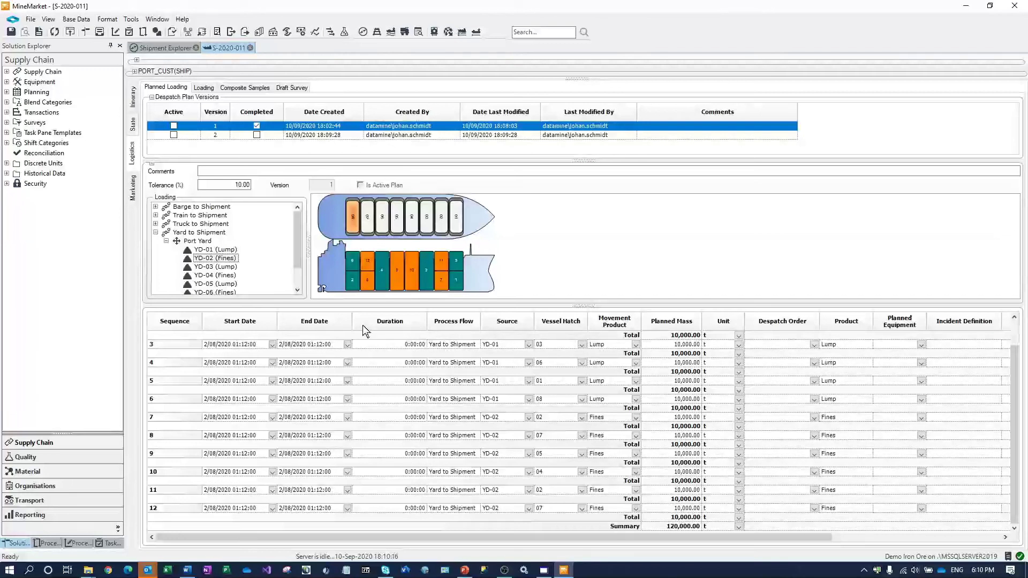
pyautogui.click(11, 32)
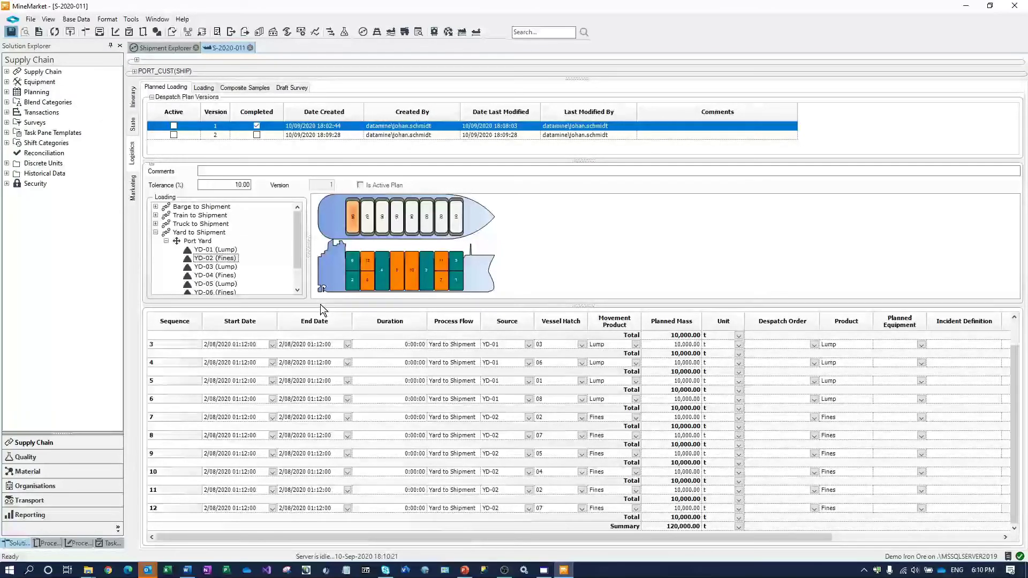
pyautogui.rightClick(375, 362)
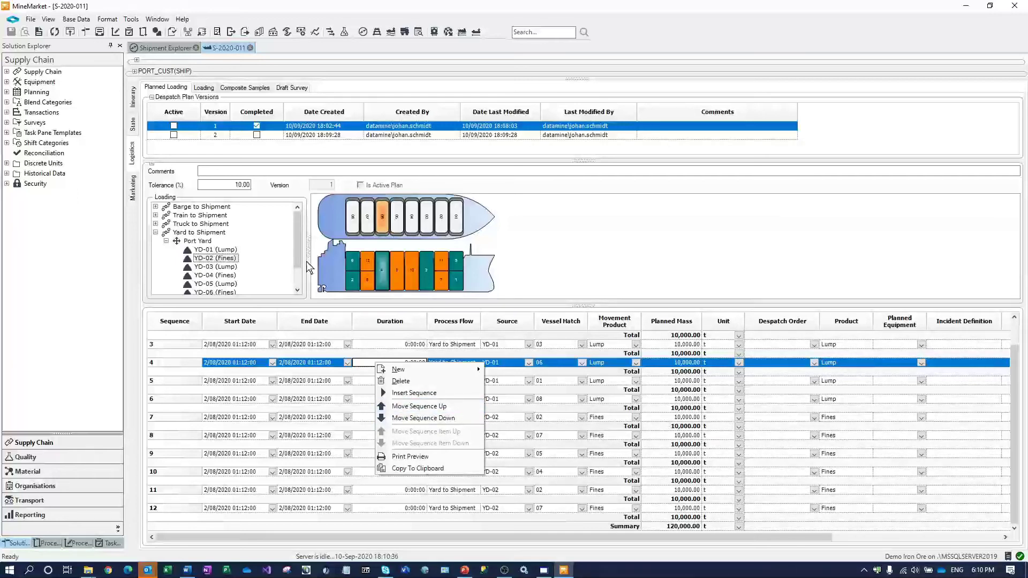
pyautogui.click(528, 247)
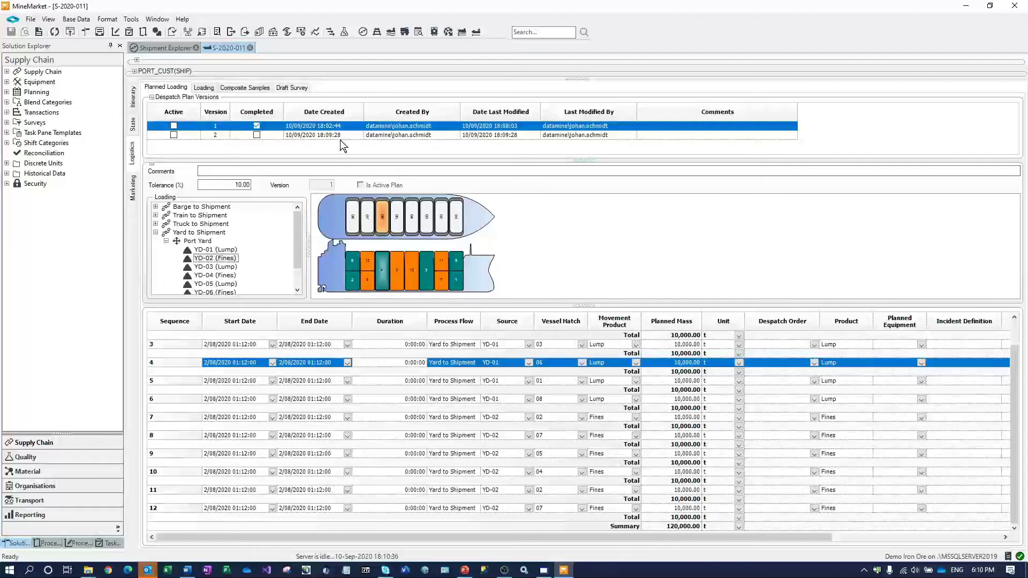
# Open despatch plan version 2 and add YD-02 (Fines) loads to hatches 01, 08, 04 and 06 in that order.
pyautogui.click(312, 136)
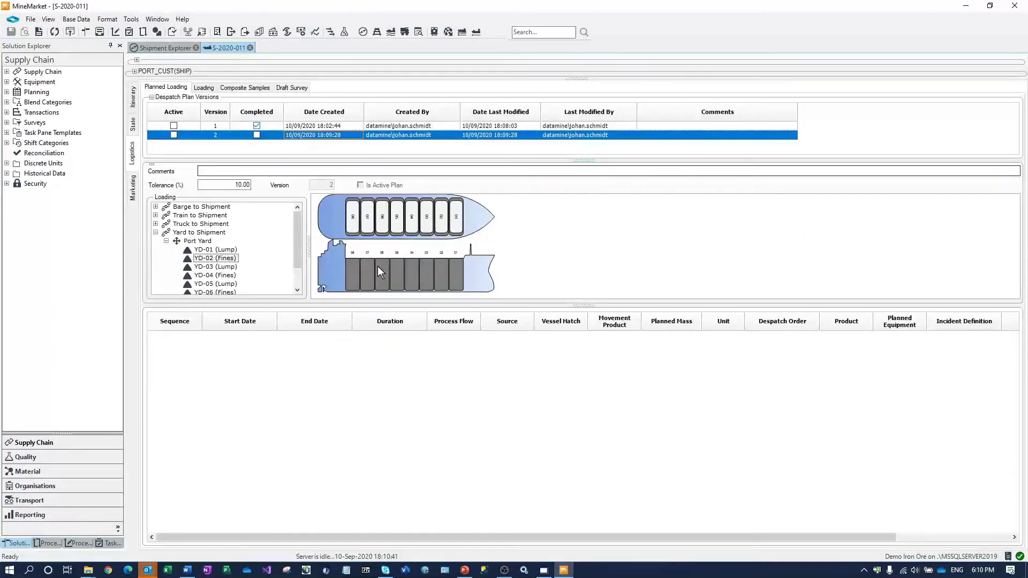
pyautogui.moveTo(226, 263)
pyautogui.mouseDown()
pyautogui.moveTo(289, 236)
pyautogui.moveTo(423, 236)
pyautogui.moveTo(458, 225)
pyautogui.mouseUp()
pyautogui.moveTo(499, 306); pyautogui.dragTo(496, 400)
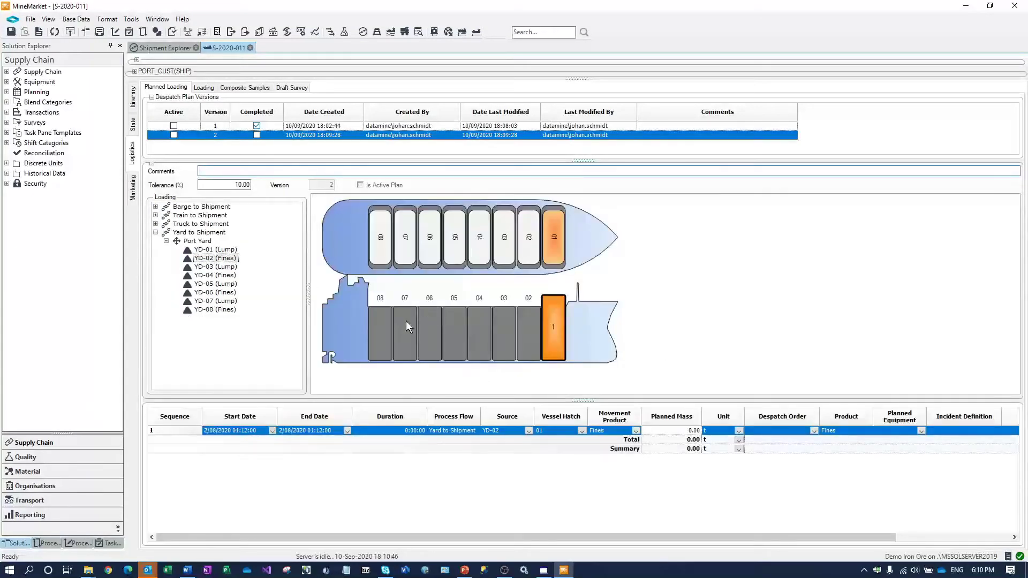
pyautogui.moveTo(215, 259)
pyautogui.mouseDown()
pyautogui.moveTo(252, 268)
pyautogui.moveTo(381, 245)
pyautogui.mouseUp()
pyautogui.moveTo(214, 259); pyautogui.dragTo(482, 252)
pyautogui.moveTo(230, 259); pyautogui.dragTo(440, 246)
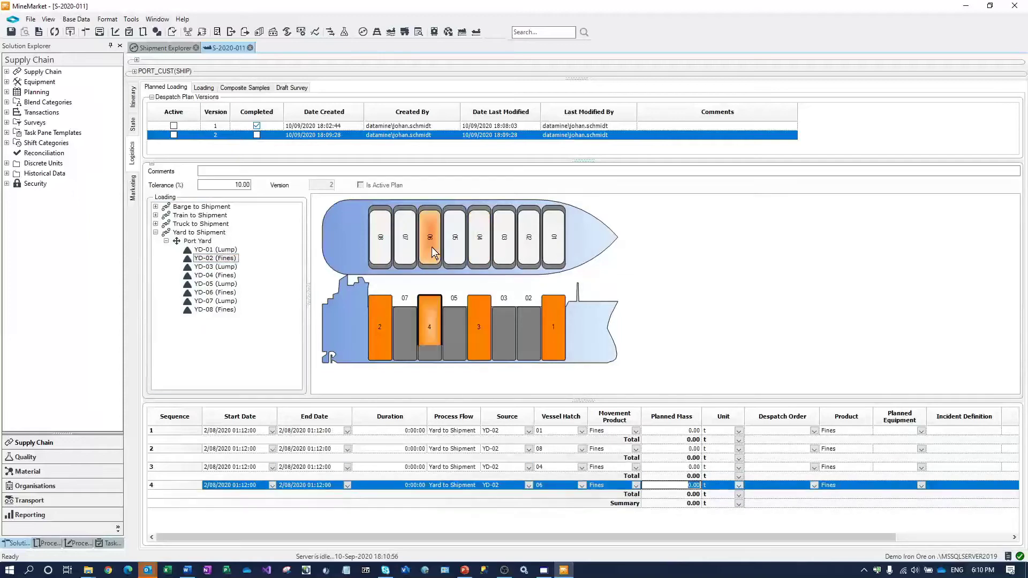
# Add a YD-01 (Lump) load to hatch 01, reassign it to hatch 02, and add YD-01 loads to hatches 07, 05 and 03.
pyautogui.moveTo(220, 250); pyautogui.dragTo(552, 256)
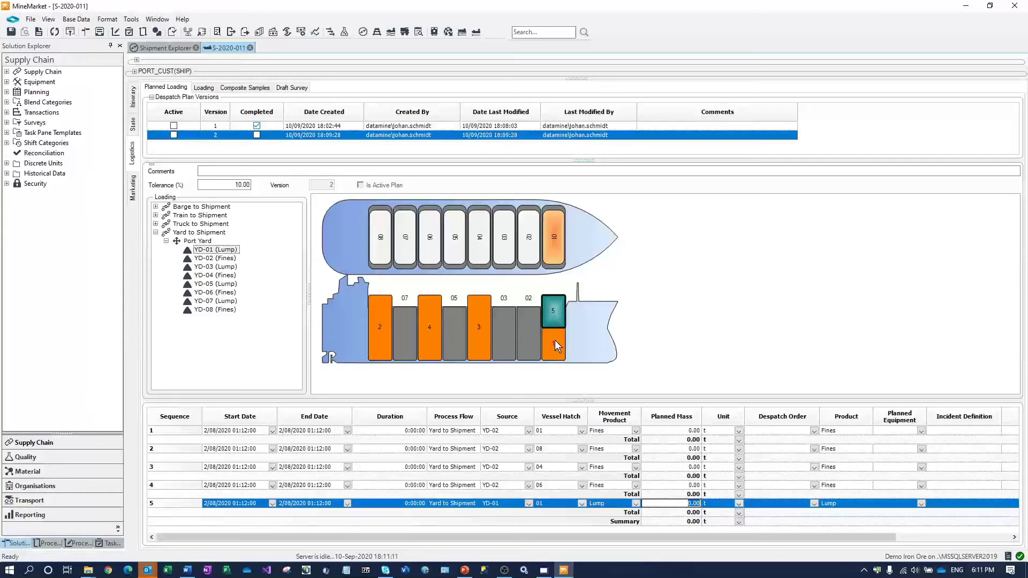
pyautogui.rightClick(510, 504)
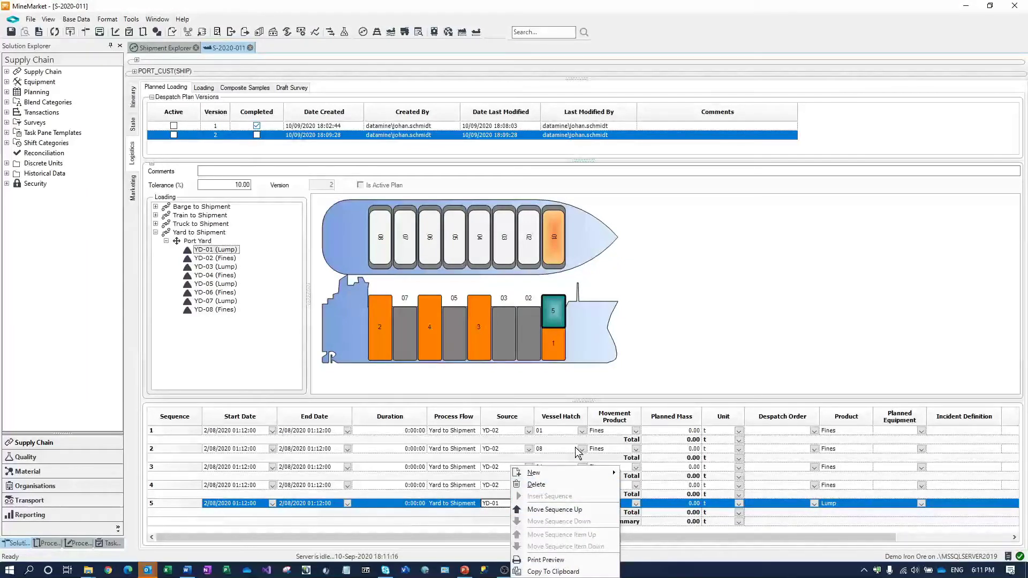
pyautogui.click(493, 513)
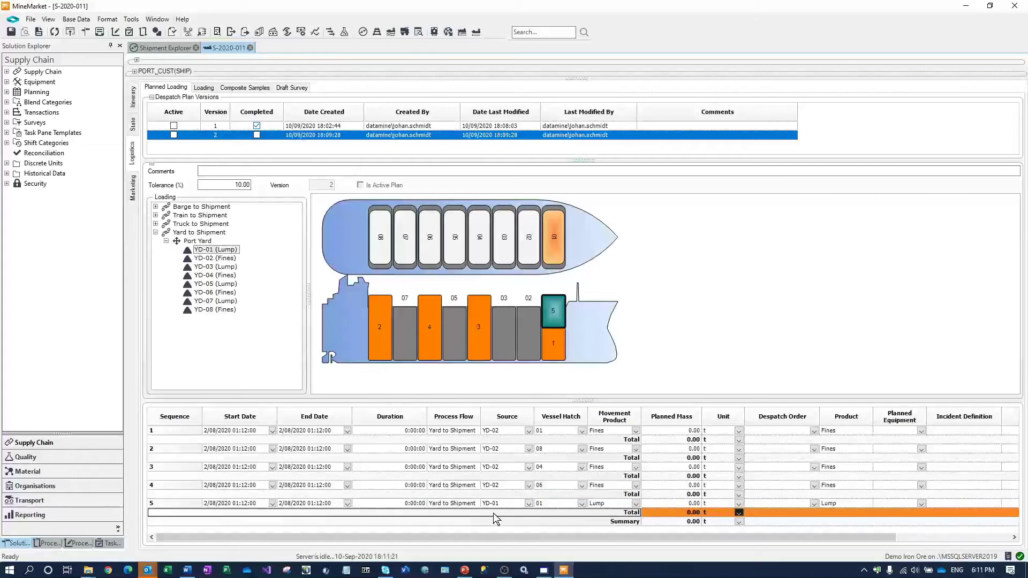
pyautogui.click(581, 503)
pyautogui.click(561, 524)
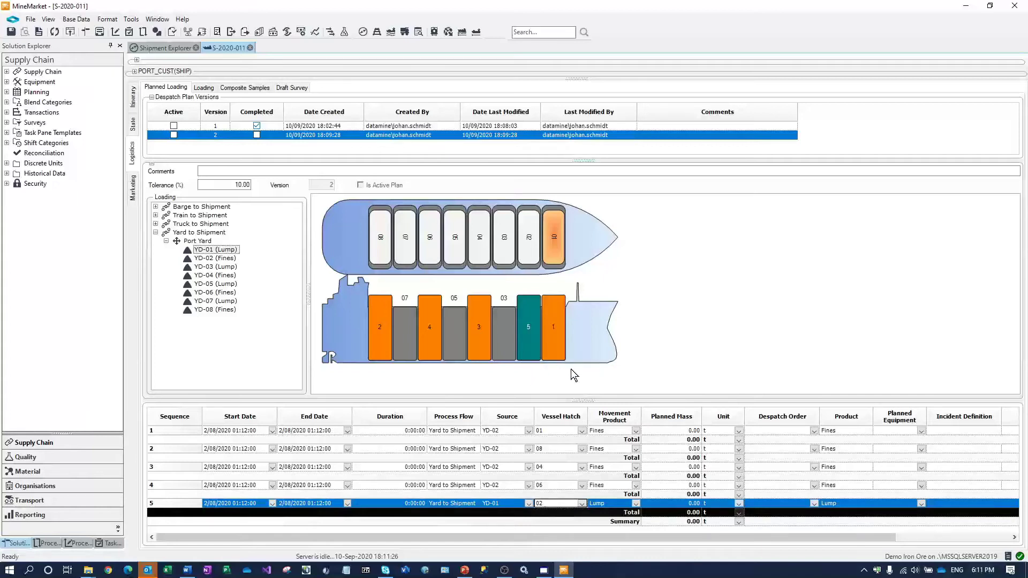
pyautogui.moveTo(214, 250)
pyautogui.mouseDown()
pyautogui.moveTo(348, 316)
pyautogui.moveTo(405, 328)
pyautogui.mouseUp()
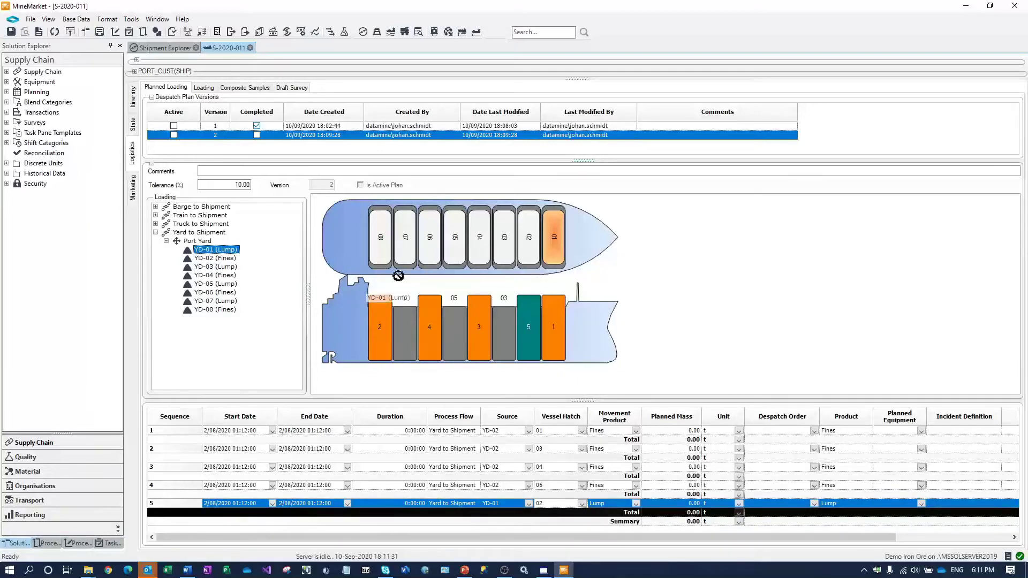
pyautogui.moveTo(229, 254); pyautogui.dragTo(504, 252)
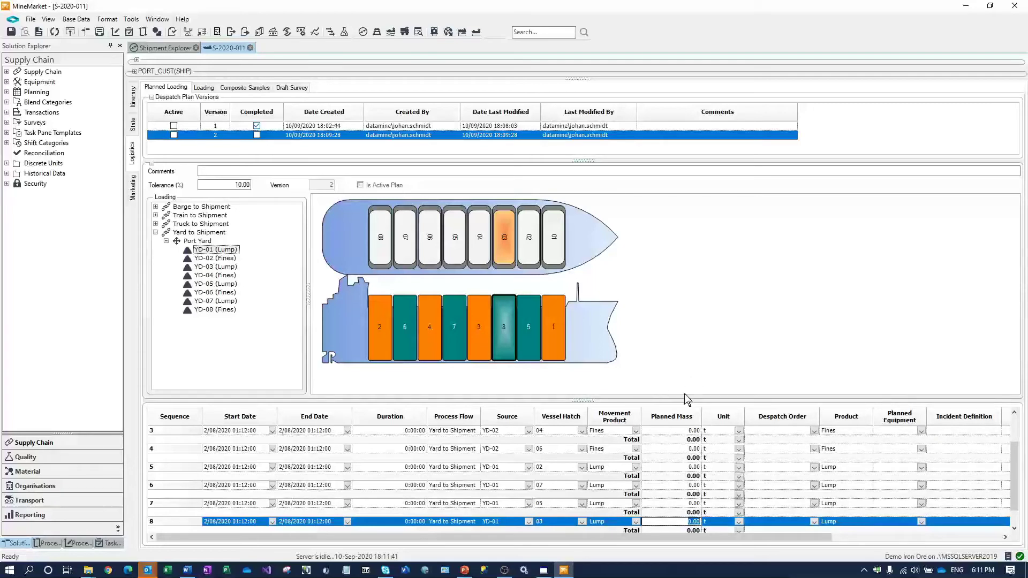
# Set the planned mass of the four YD-02 (Fines) loads in plan version 2 to 15000 t each.
pyautogui.moveTo(660, 343); pyautogui.dragTo(656, 274)
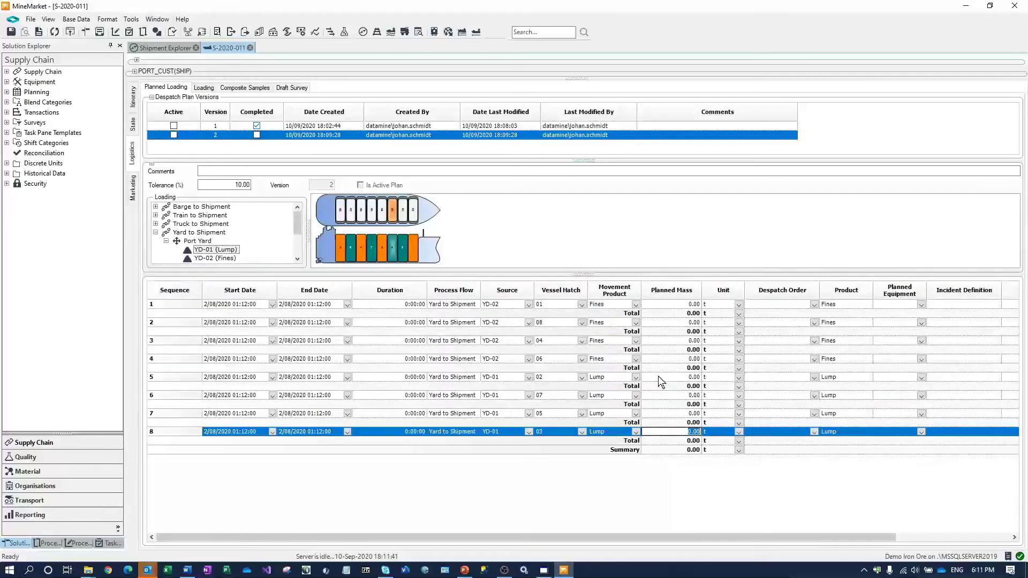
pyautogui.click(668, 305)
pyautogui.write('15000')
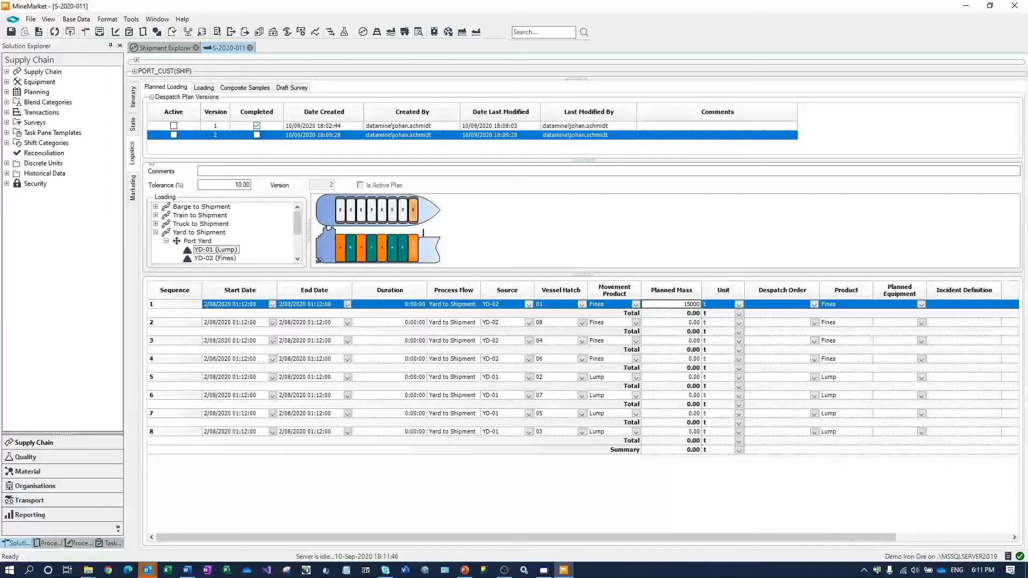
pyautogui.hotkey('shift', 'Home')
pyautogui.hotkey('ctrl', 'c')
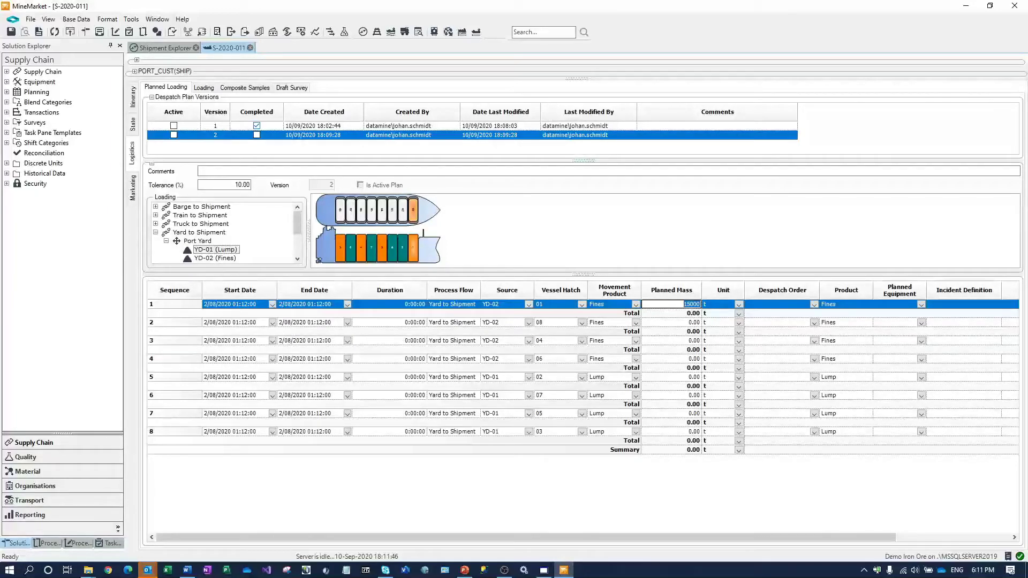
pyautogui.click(690, 323)
pyautogui.hotkey('ctrl', 'v')
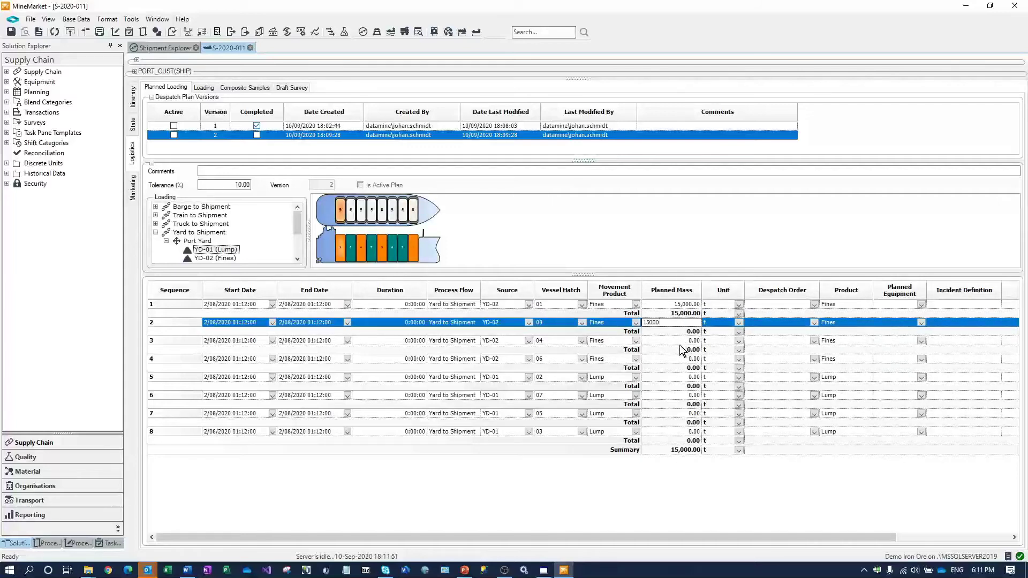
pyautogui.click(688, 342)
pyautogui.hotkey('ctrl', 'v')
pyautogui.click(687, 359)
pyautogui.hotkey('ctrl', 'v')
# Set the planned mass of the four YD-01 (Lump) loads in plan version 2 to 15000 t each.
pyautogui.click(683, 378)
pyautogui.hotkey('ctrl', 'v')
pyautogui.click(680, 395)
pyautogui.hotkey('ctrl', 'v')
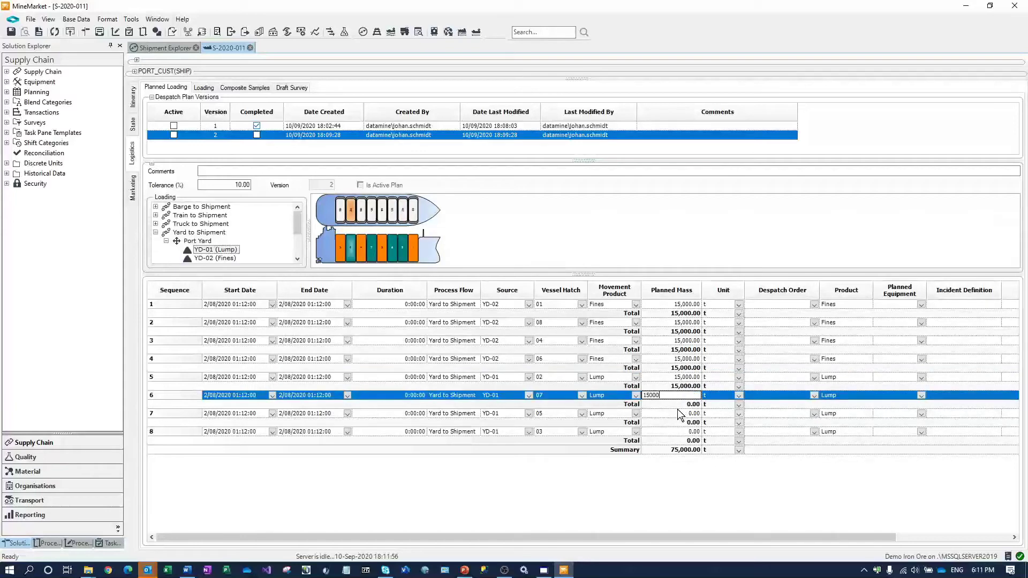
pyautogui.click(679, 414)
pyautogui.hotkey('ctrl', 'v')
pyautogui.click(679, 432)
pyautogui.hotkey('ctrl', 'v')
pyautogui.click(672, 387)
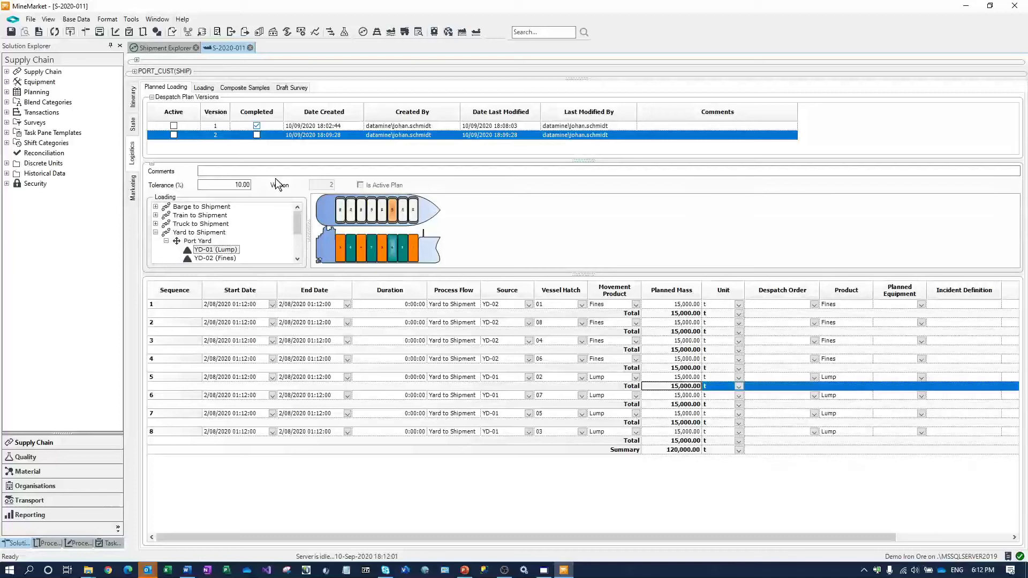
# Mark plan version 2 as completed and make version 1 the active plan, saving the shipment after each change.
pyautogui.moveTo(505, 275); pyautogui.dragTo(505, 322)
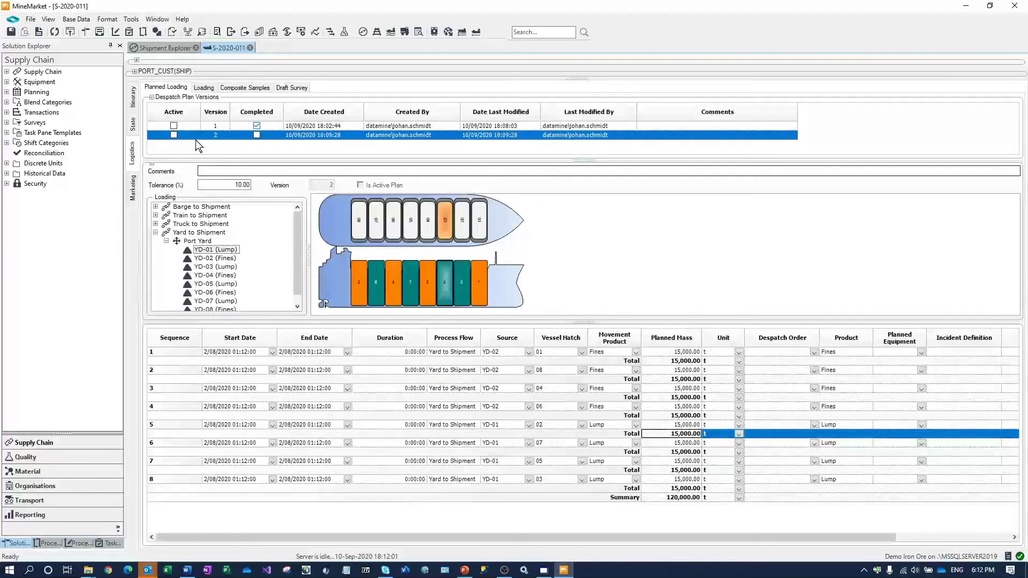
pyautogui.click(257, 135)
pyautogui.click(10, 32)
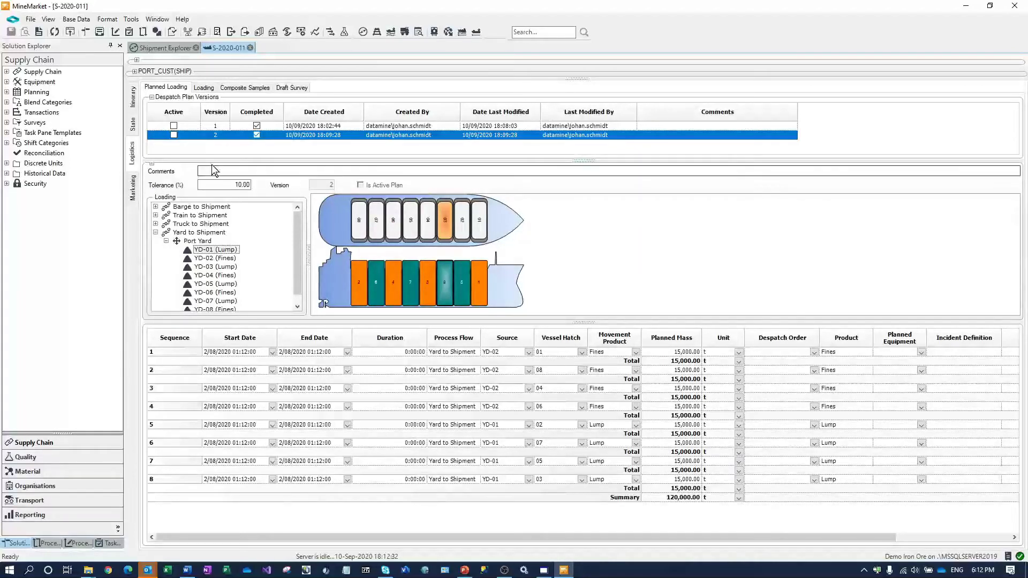
pyautogui.click(173, 125)
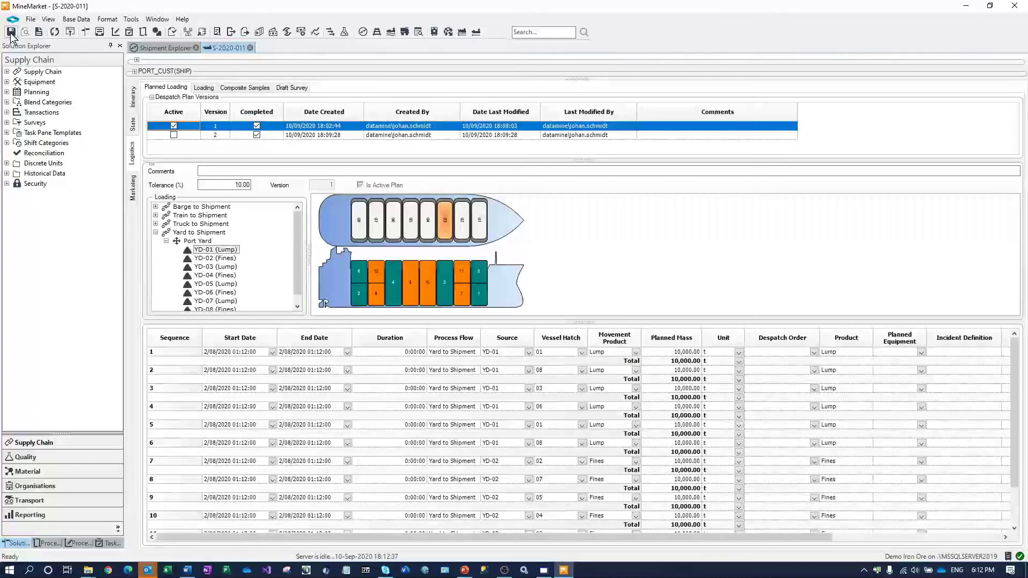
pyautogui.click(10, 32)
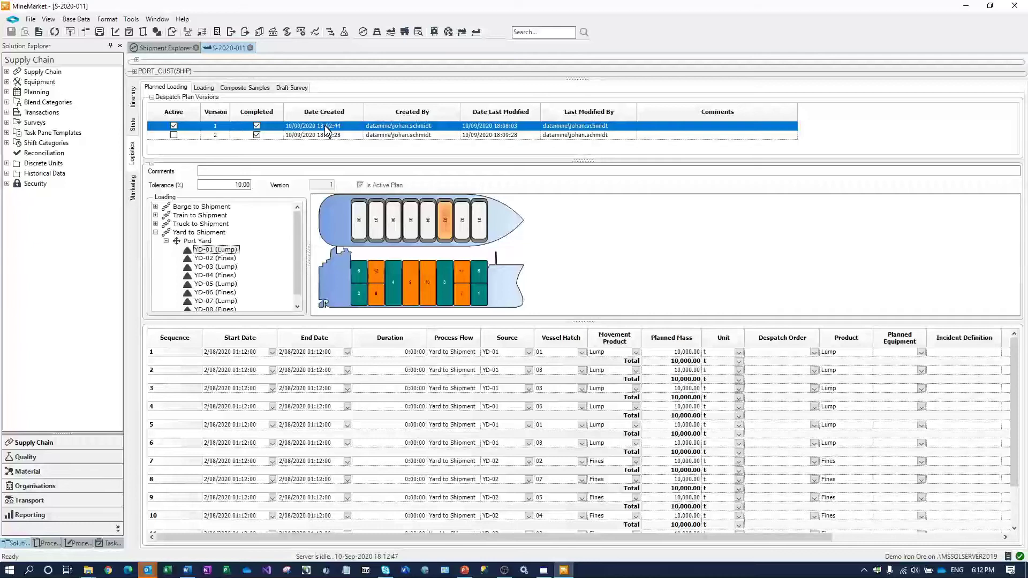
# Review the active plan's vessel diagram, the shipment's loading transactions and the available Load All options.
pyautogui.moveTo(570, 379); pyautogui.dragTo(571, 382)
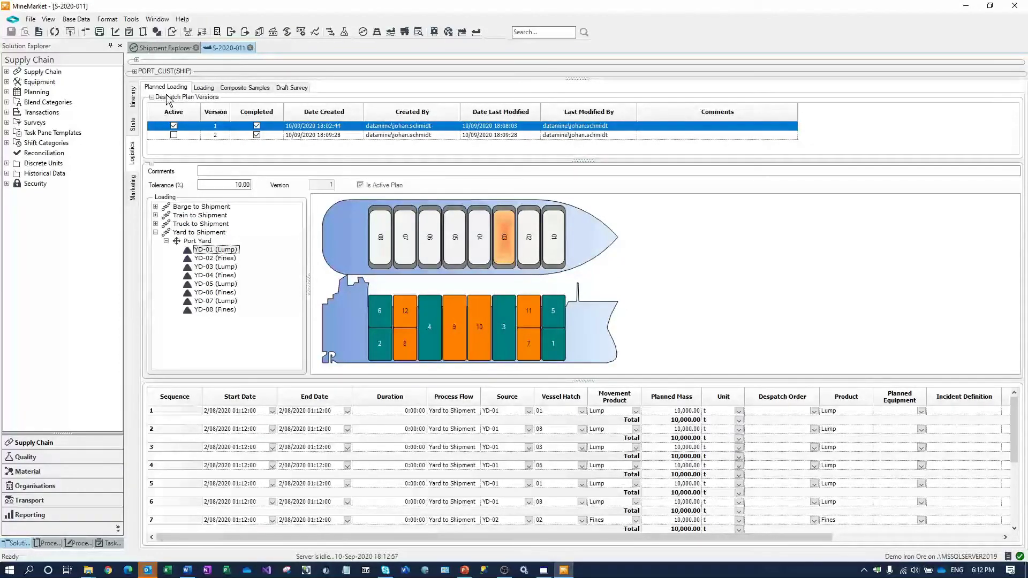
pyautogui.moveTo(432, 162); pyautogui.dragTo(423, 235)
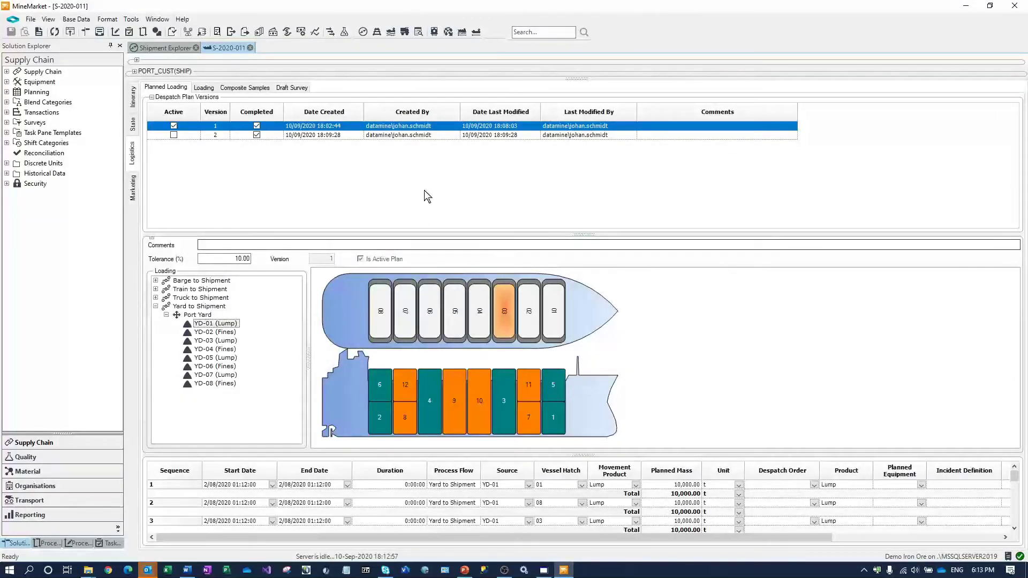
pyautogui.moveTo(467, 234); pyautogui.dragTo(466, 160)
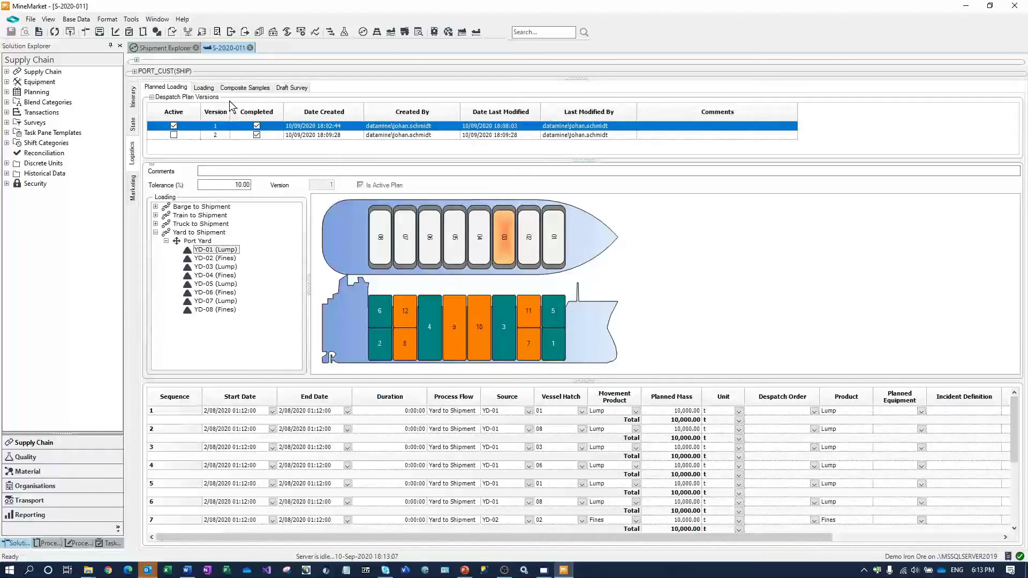
pyautogui.click(204, 88)
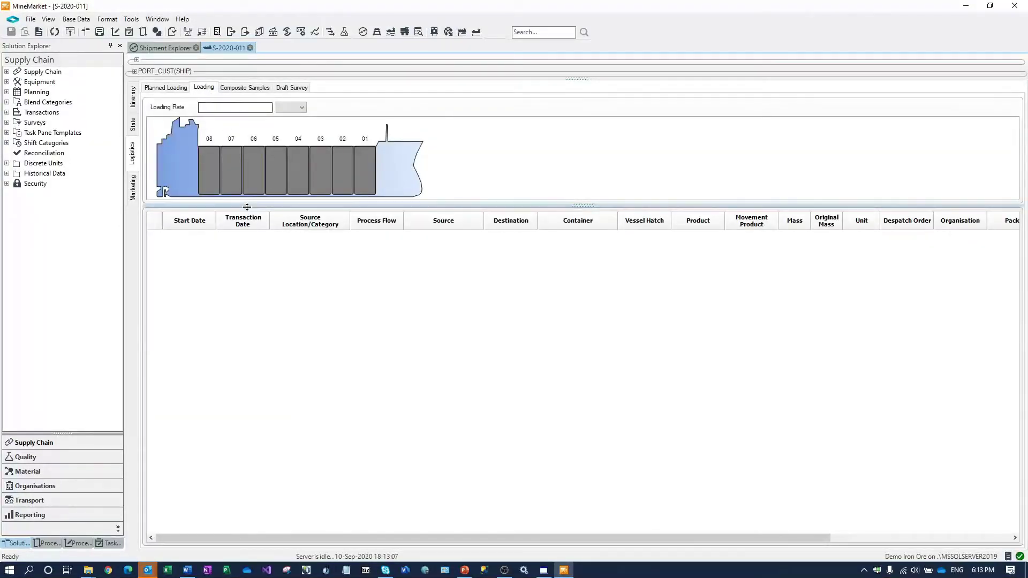
pyautogui.click(166, 87)
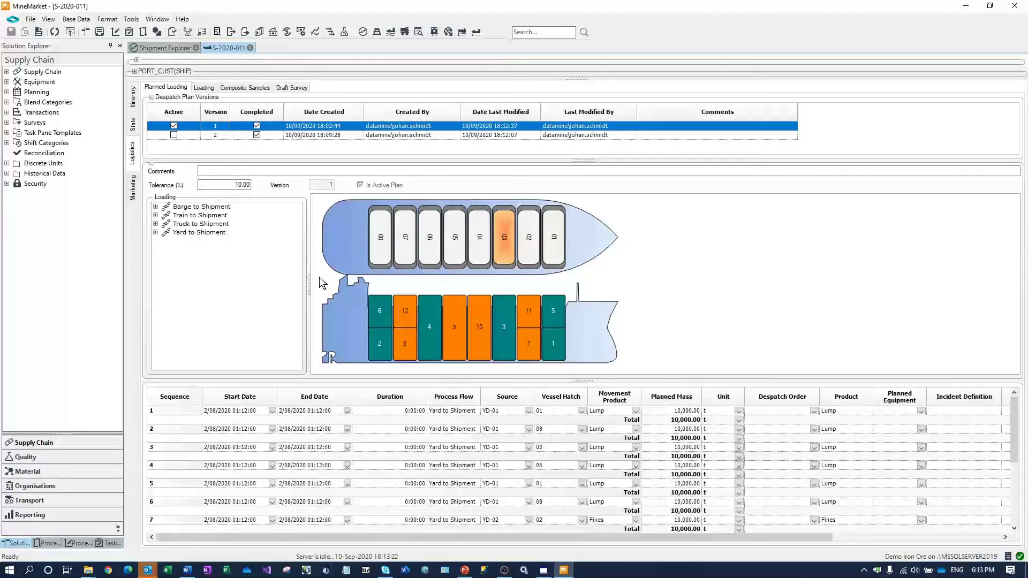
pyautogui.click(204, 88)
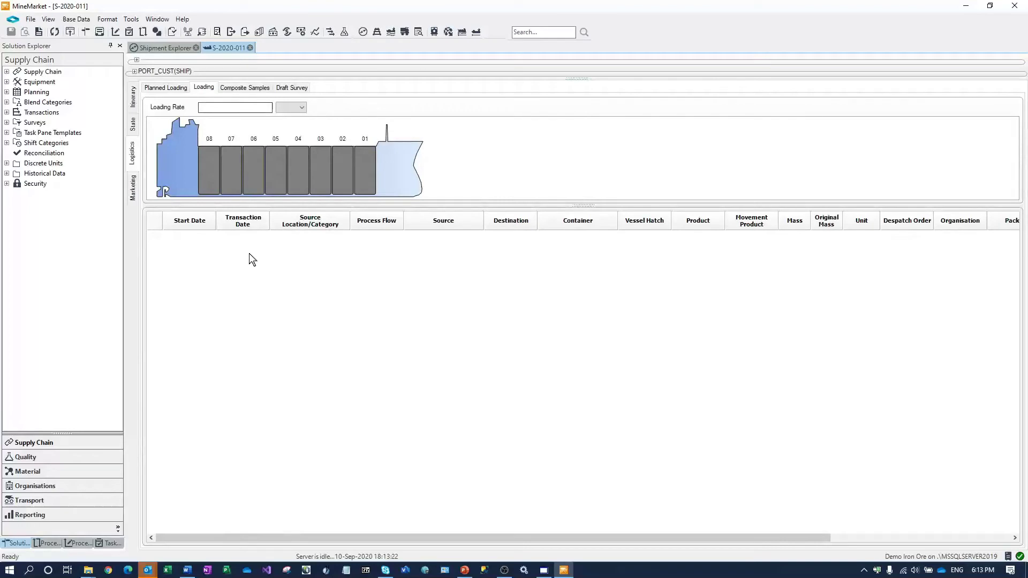
pyautogui.rightClick(230, 254)
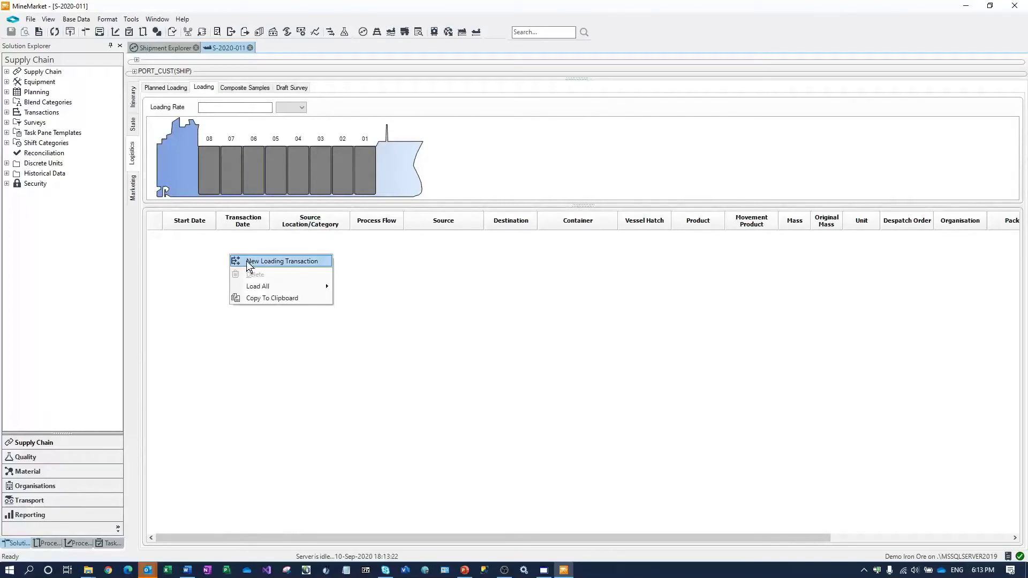
pyautogui.moveTo(267, 289)
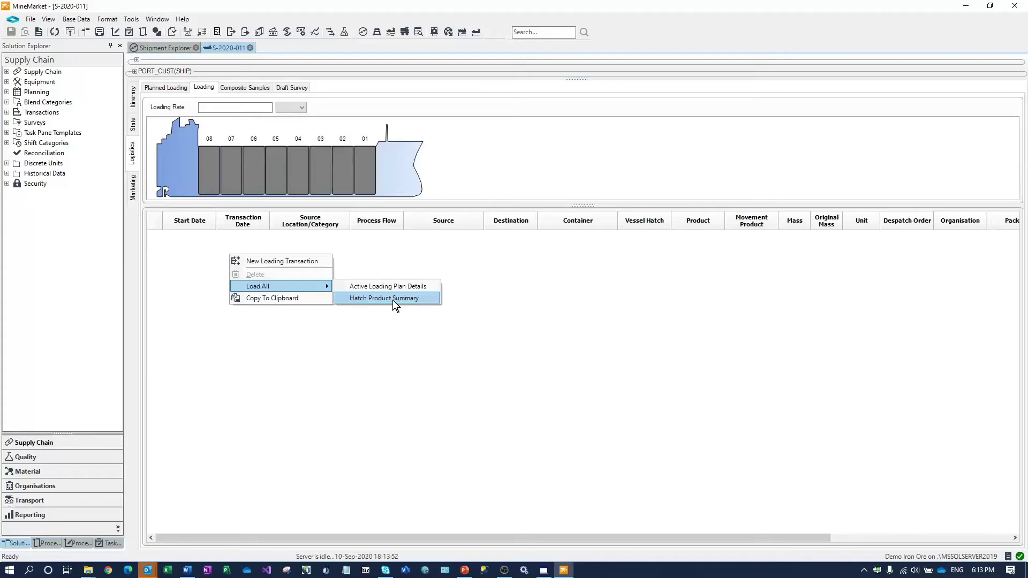
pyautogui.click(238, 281)
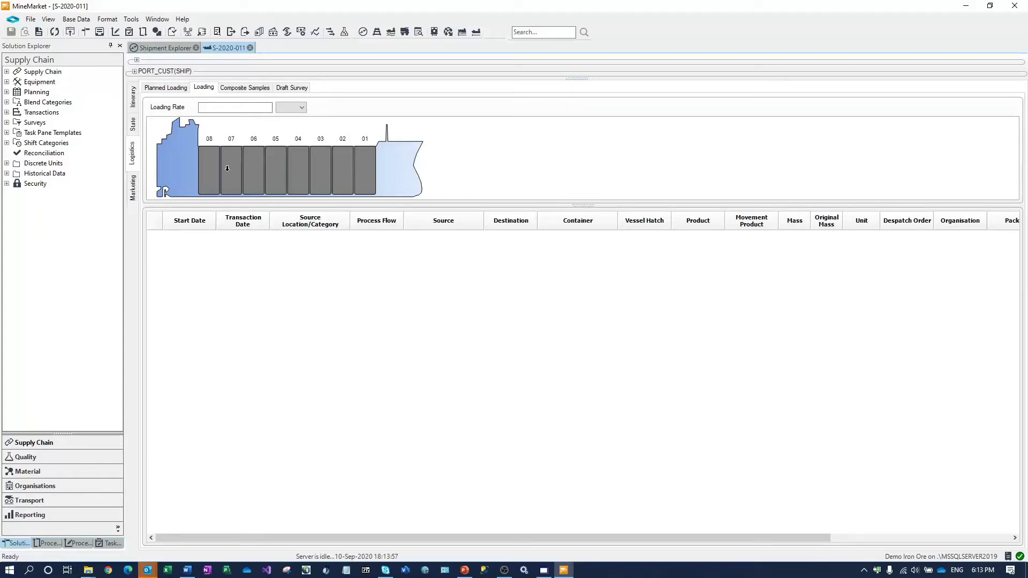
# Recheck the active plan and generate the shipment's loading transactions from its Hatch Product Summary.
pyautogui.click(167, 87)
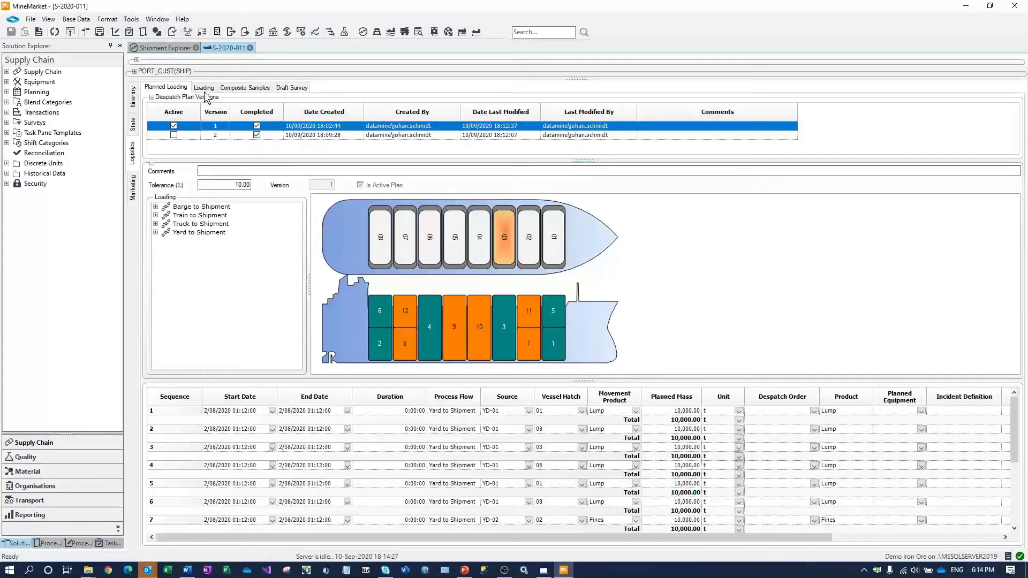
pyautogui.click(203, 87)
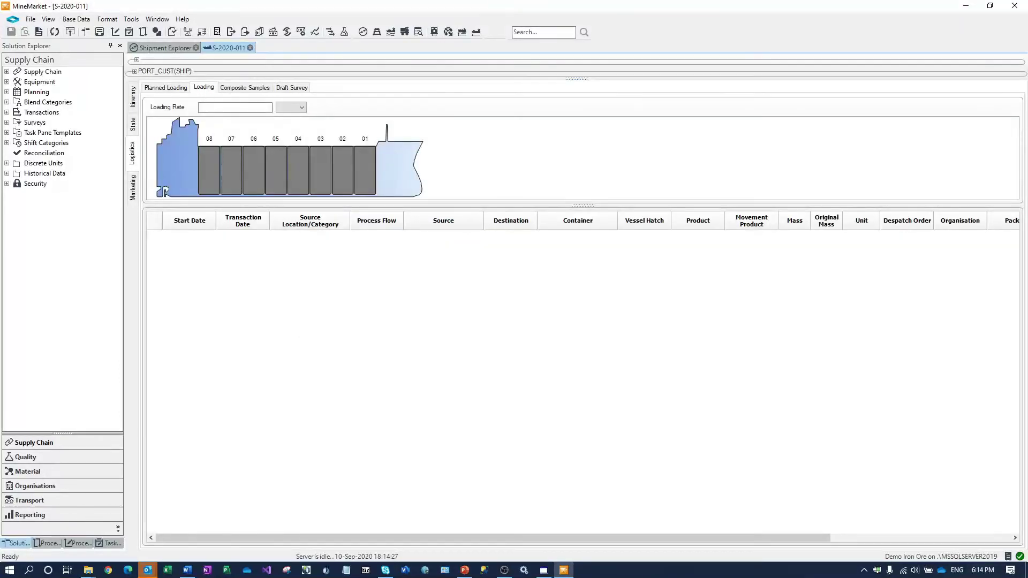
pyautogui.rightClick(217, 266)
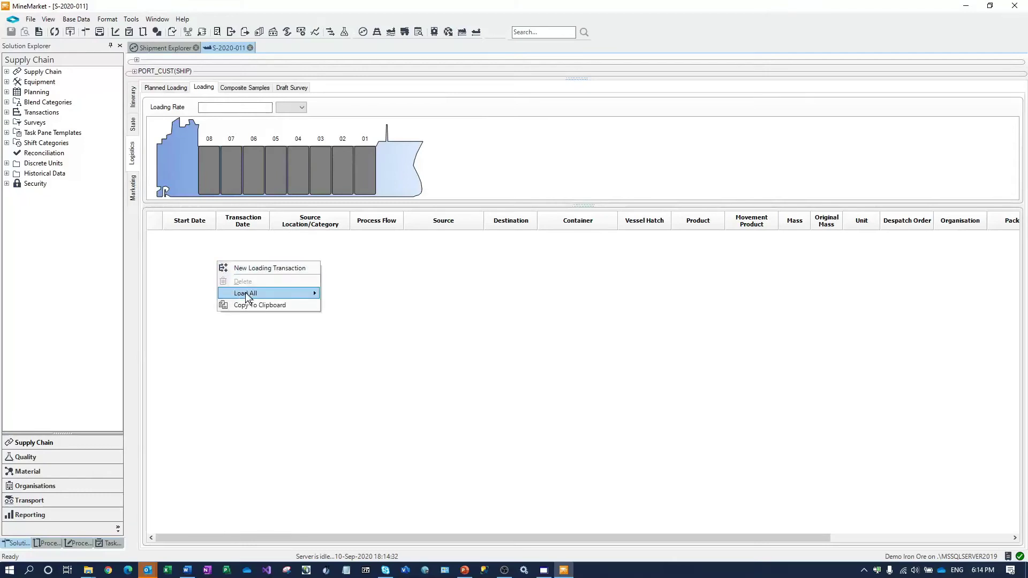
pyautogui.moveTo(249, 292)
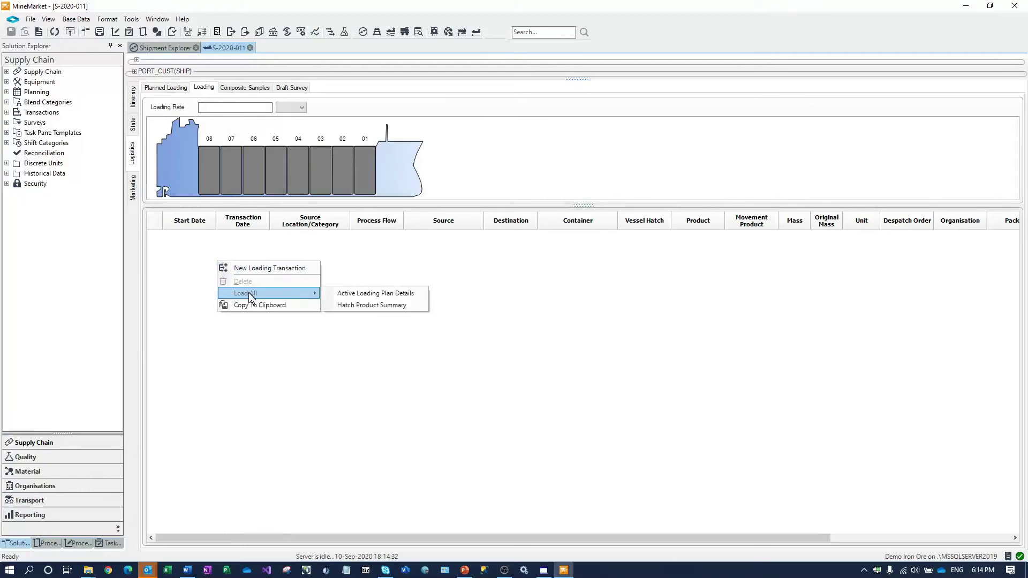
pyautogui.click(373, 306)
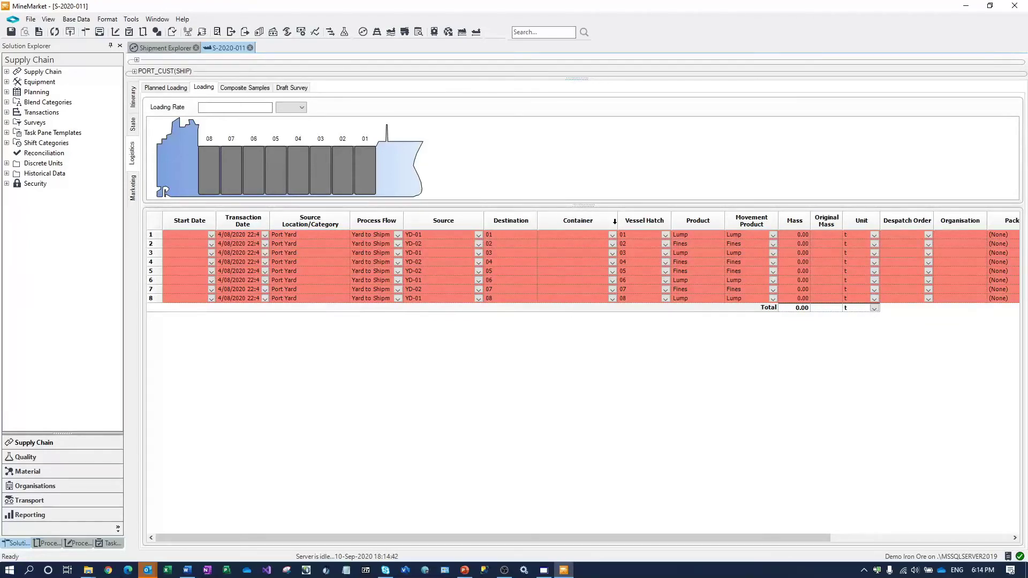
# Collapse the empty Container column out of the loading transactions table.
pyautogui.moveTo(617, 220); pyautogui.dragTo(538, 226)
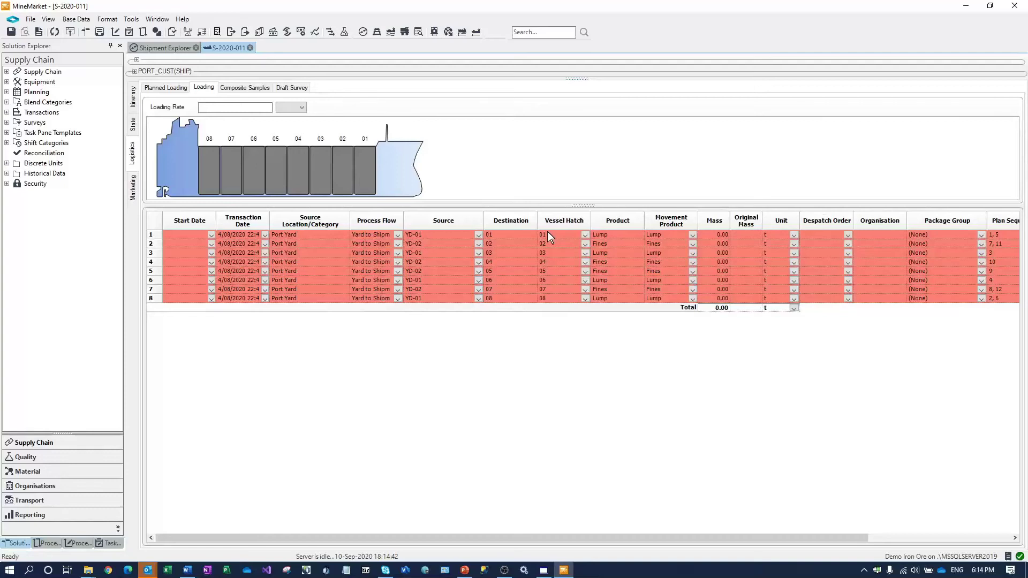
pyautogui.click(489, 224)
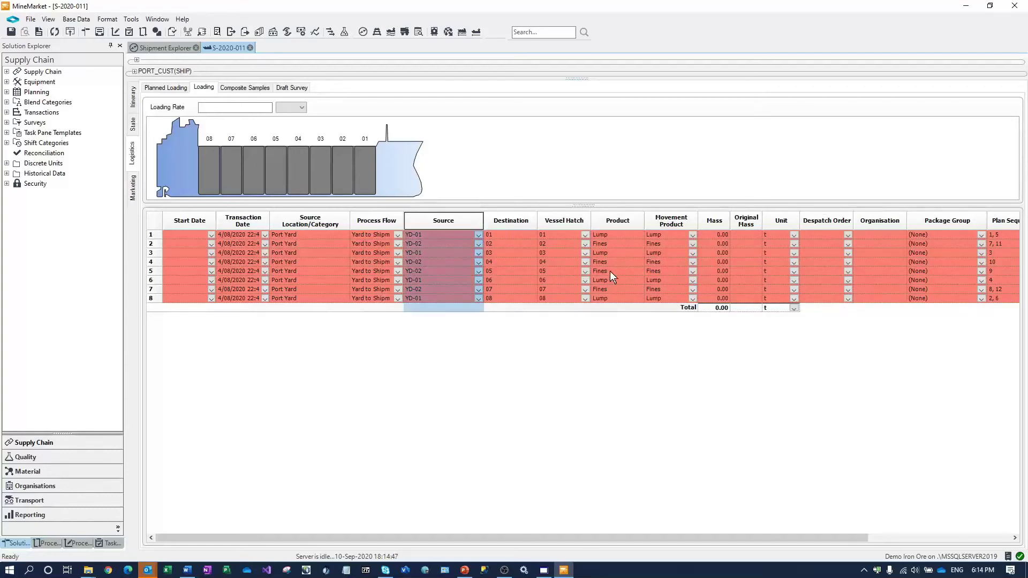
# Set the loaded mass of hatches 01, 02, 03 and 05 to 10210, 10002, 14000 and 14000 t respectively.
pyautogui.click(710, 236)
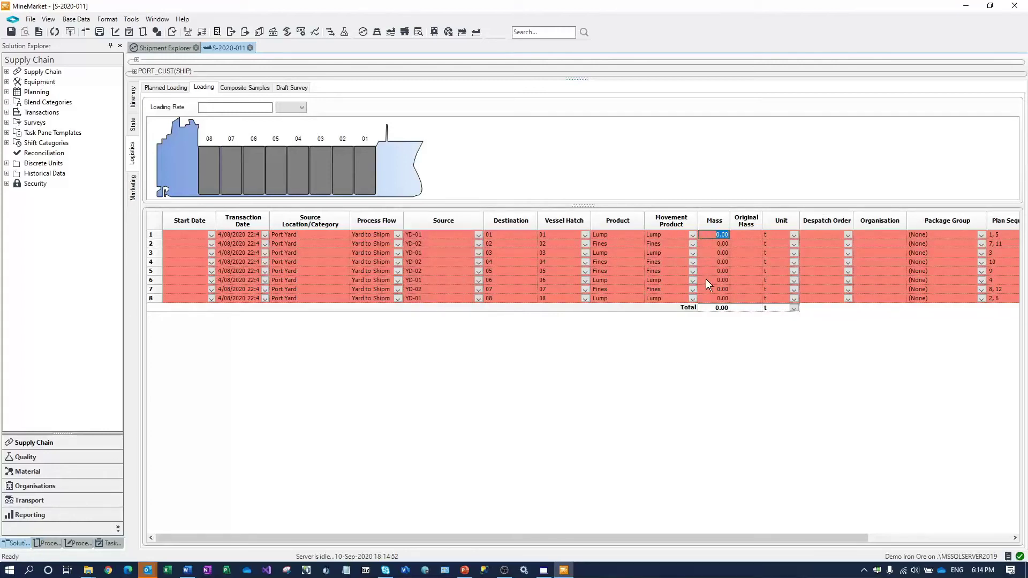
pyautogui.write('10210')
pyautogui.click(714, 246)
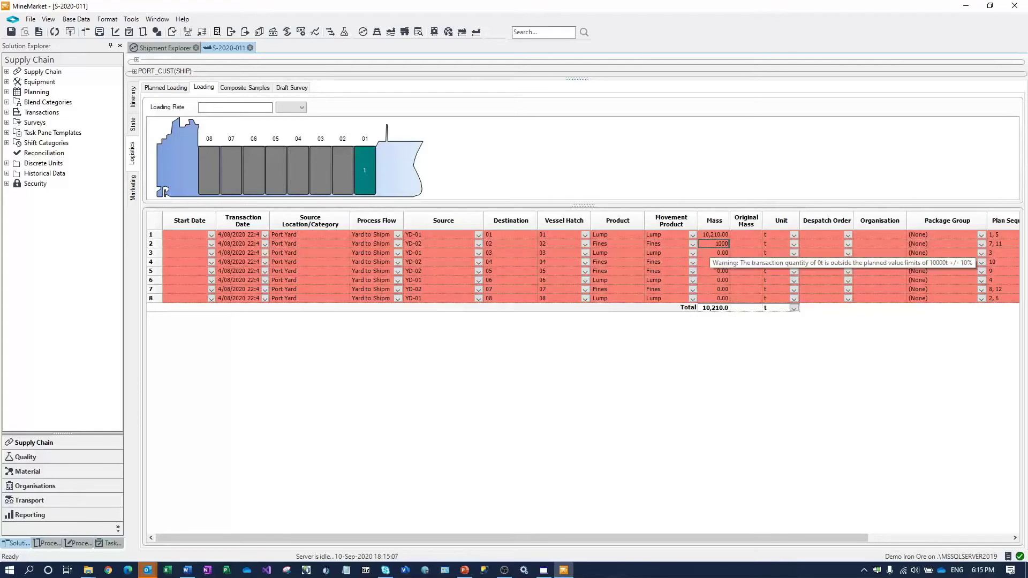
pyautogui.write('2')
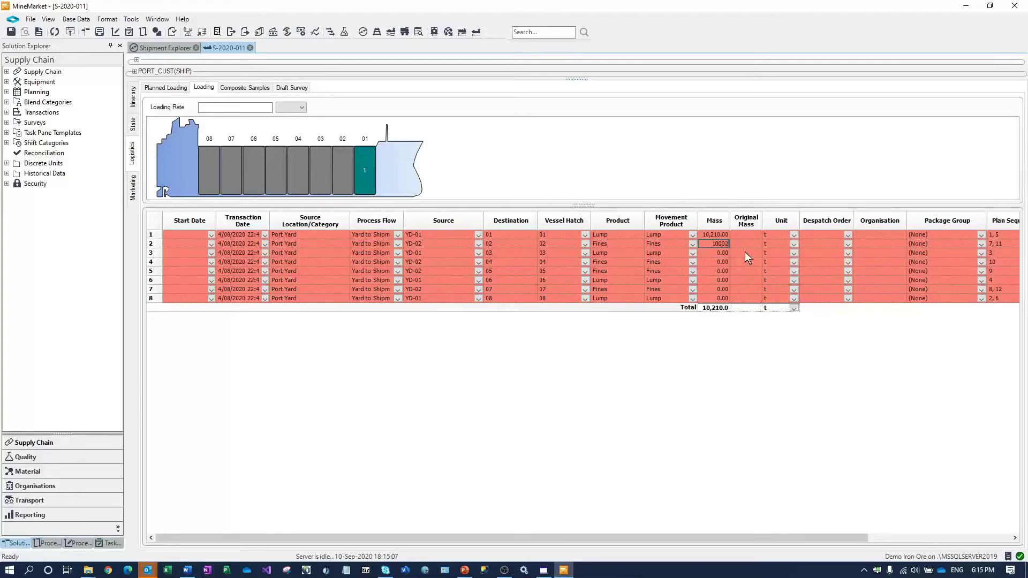
pyautogui.click(709, 255)
pyautogui.write('14000')
pyautogui.click(712, 271)
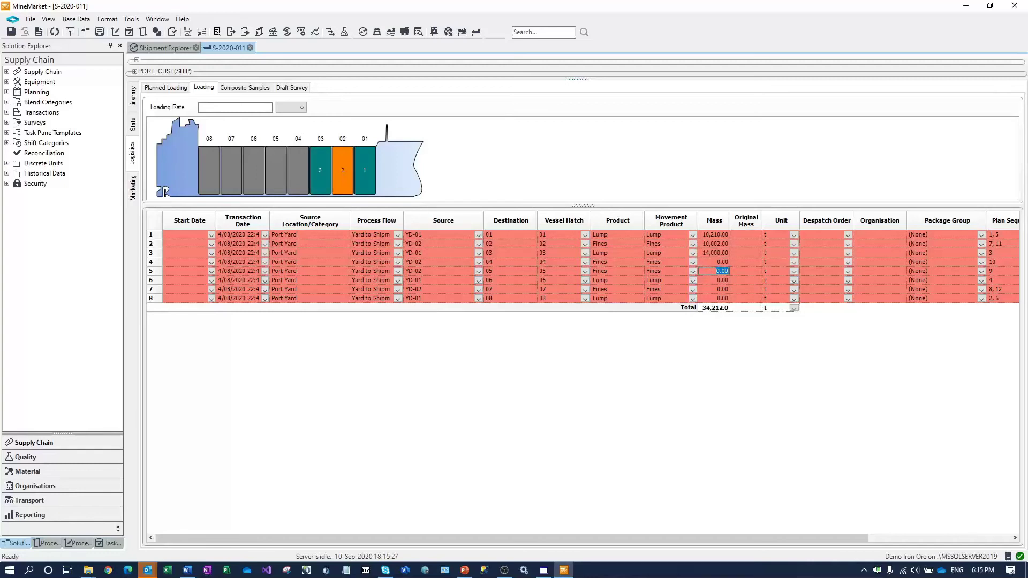
pyautogui.write('14,00')
pyautogui.press('Return')
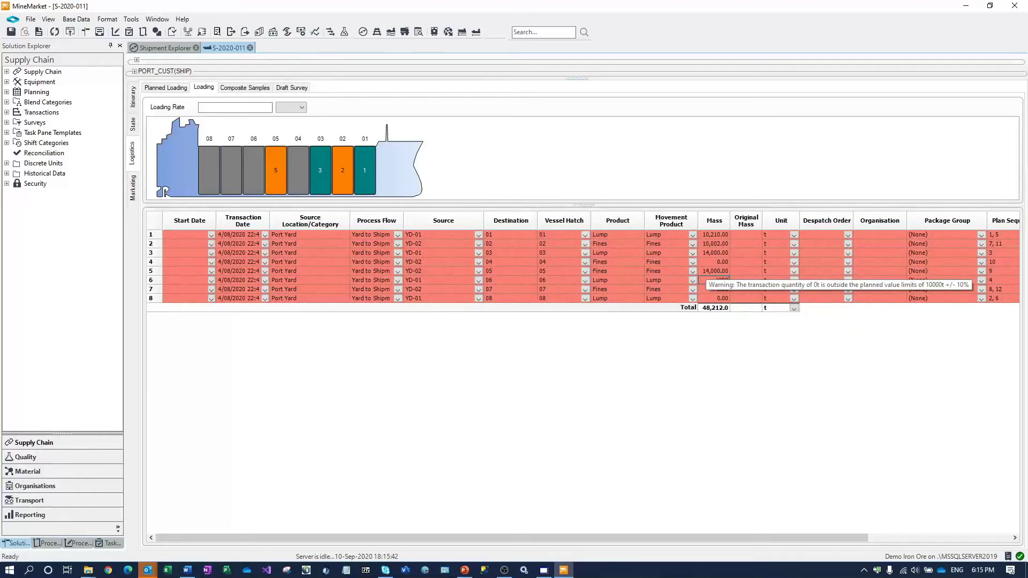
# Set the loaded mass of hatches 06, 07 and 04 to 10000 t each.
pyautogui.write('10000')
pyautogui.press('Return')
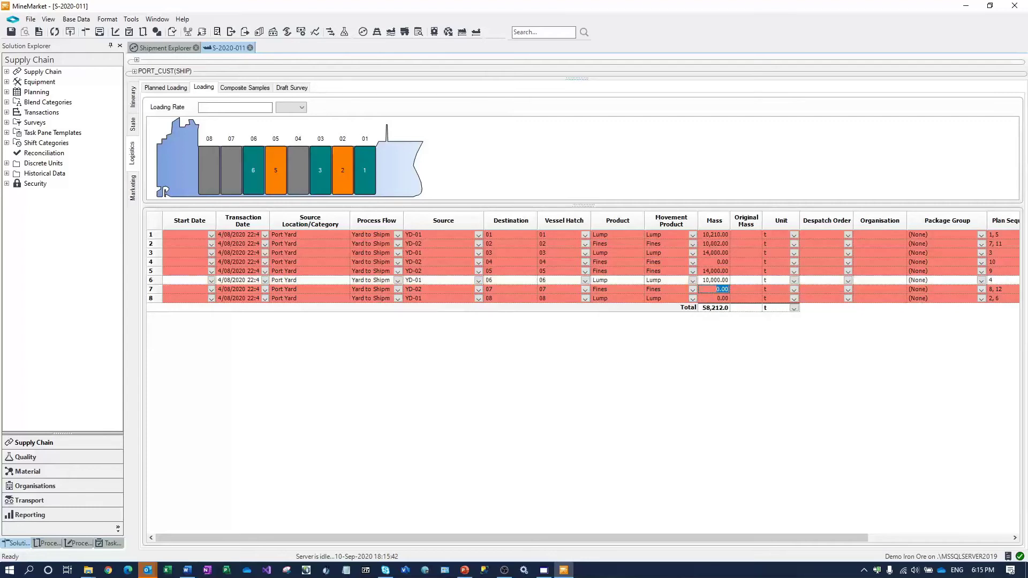
pyautogui.write('100')
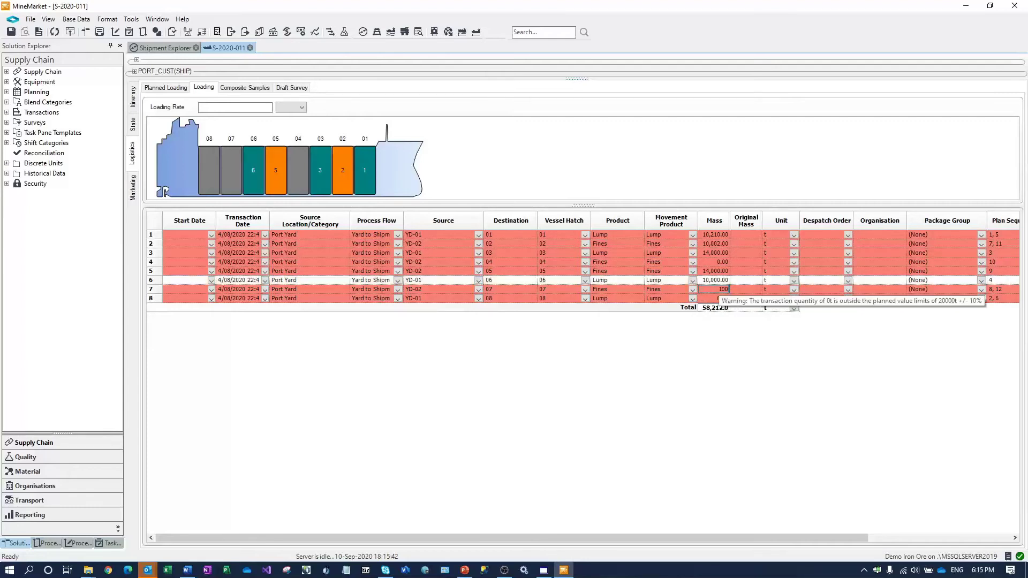
pyautogui.press('Return')
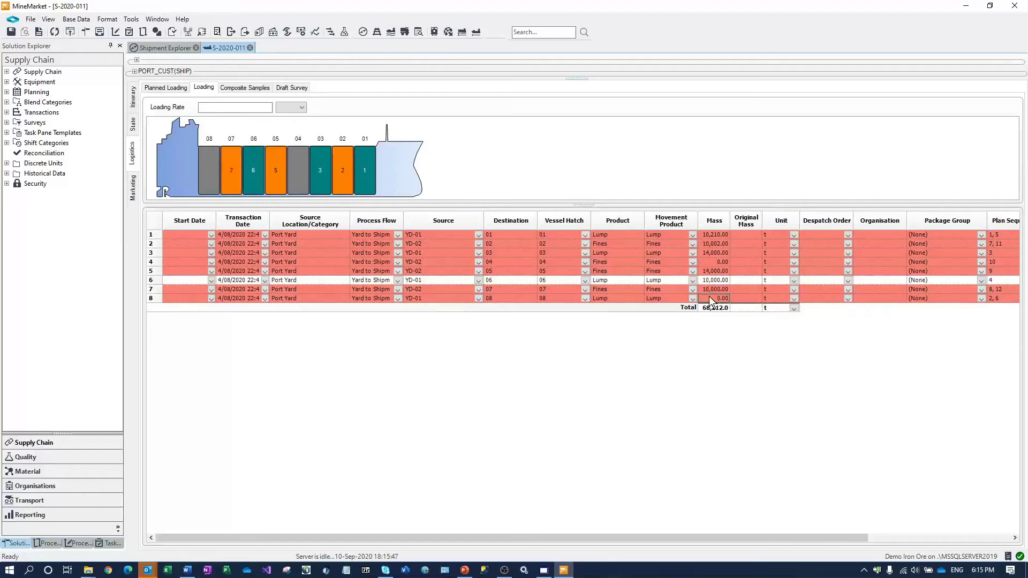
pyautogui.click(715, 262)
pyautogui.write('1000')
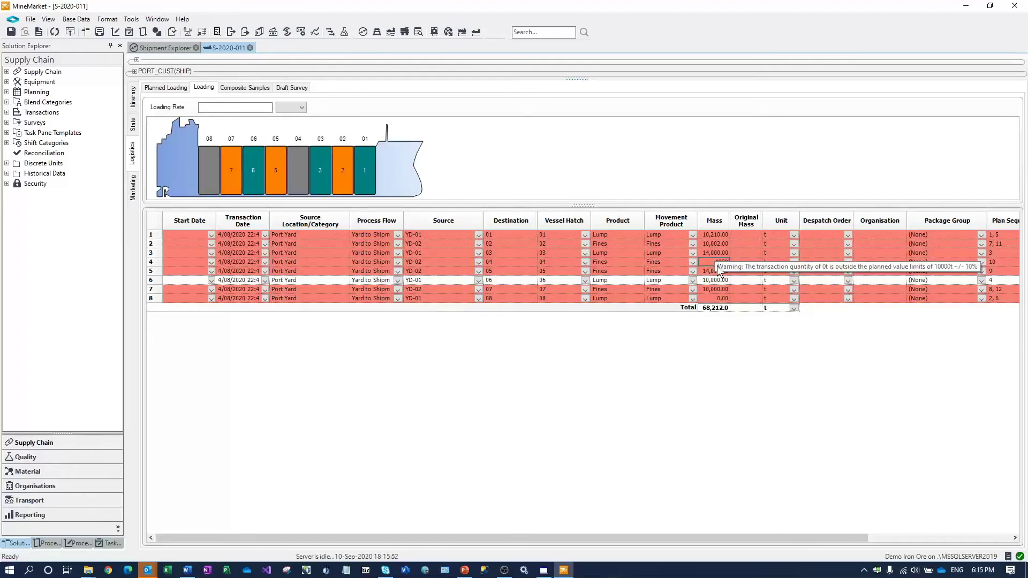
pyautogui.write('0')
pyautogui.press('Tab')
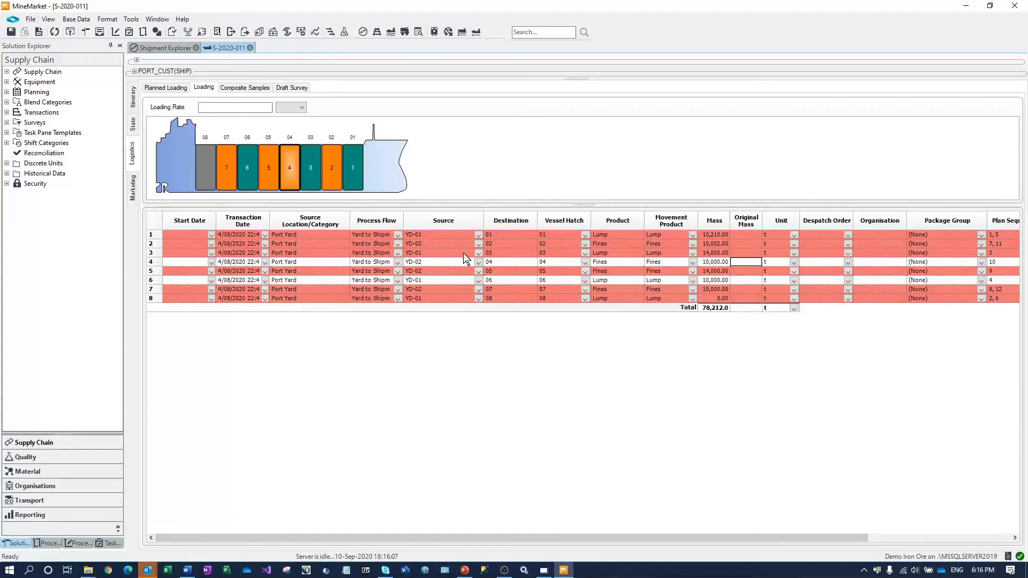
# Make room for the table by narrowing the Source column, collapsing Package Group and auto-hiding the Solution Explorer.
pyautogui.moveTo(468, 225)
pyautogui.mouseDown()
pyautogui.moveTo(432, 226)
pyautogui.moveTo(471, 225)
pyautogui.mouseUp()
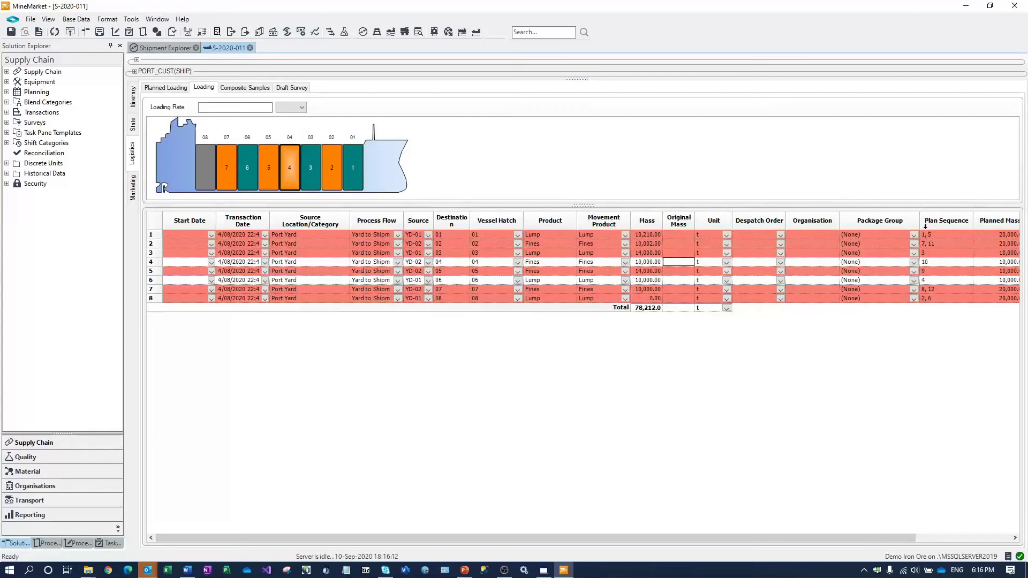
pyautogui.moveTo(921, 225); pyautogui.dragTo(839, 225)
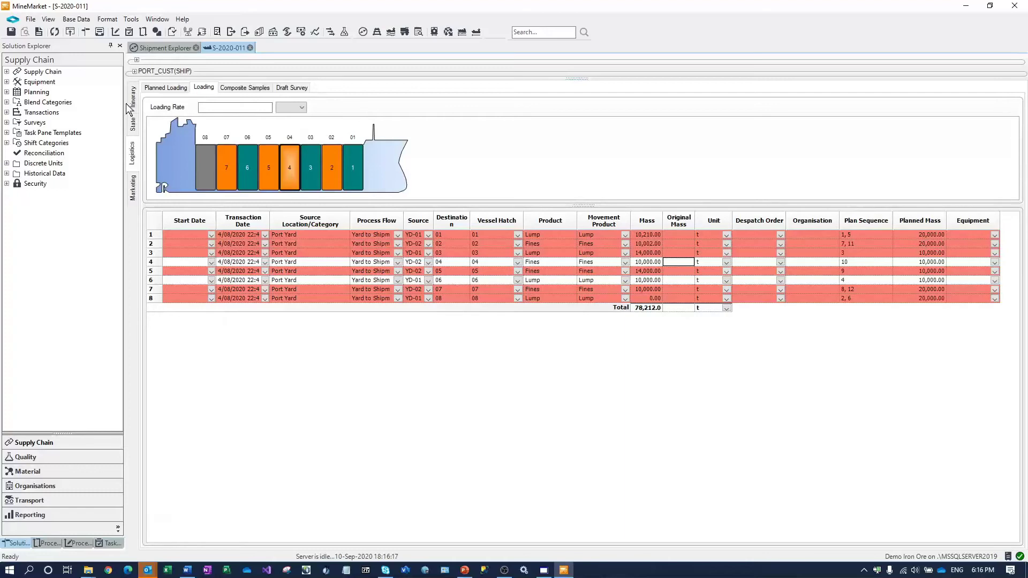
pyautogui.click(110, 46)
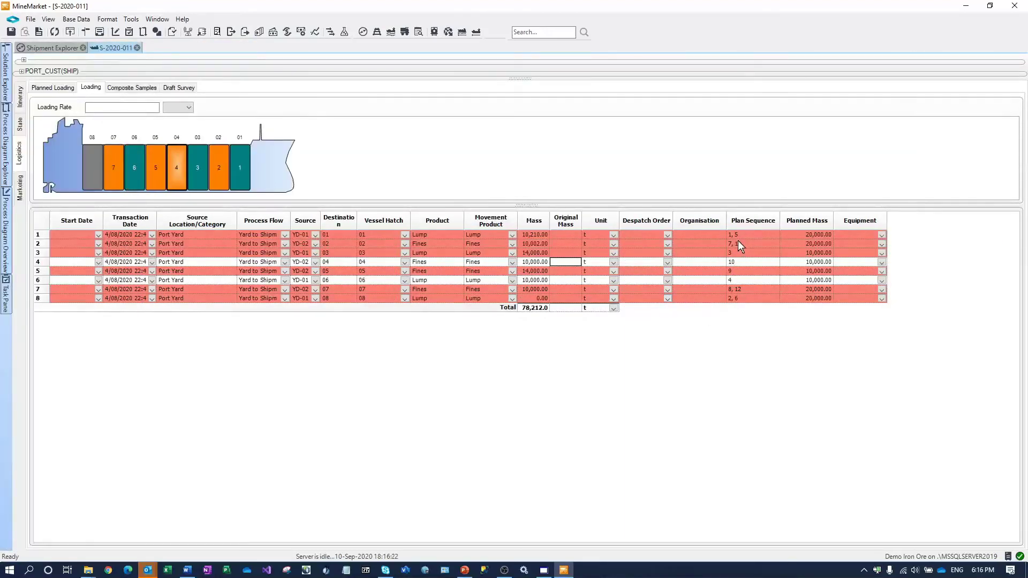
# Check the planned-limit warning on the hatch 01 transaction and set the mass of hatch 01 to 20210 t and hatch 02 to 19000 t.
pyautogui.moveTo(535, 235)
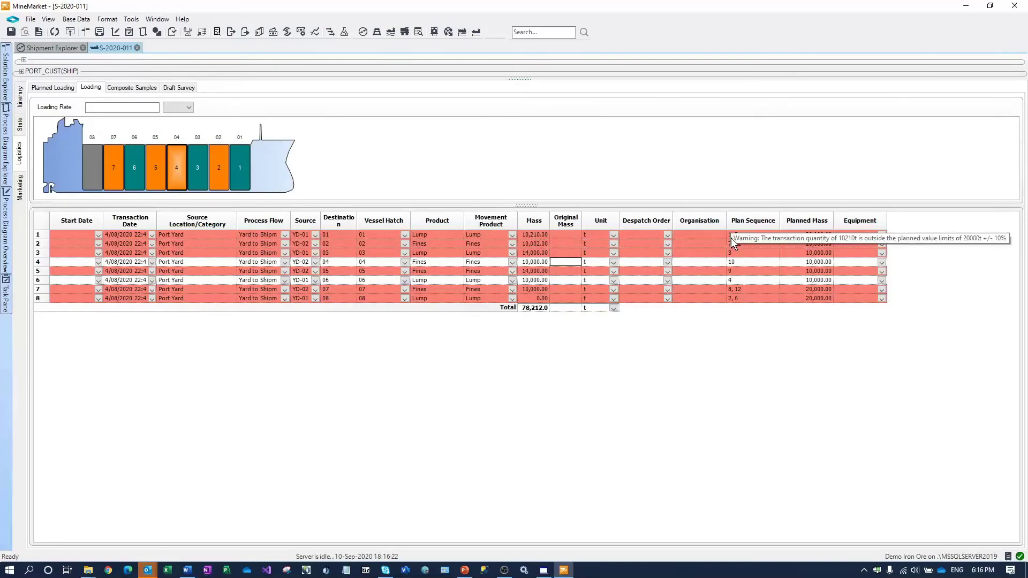
pyautogui.moveTo(731, 238)
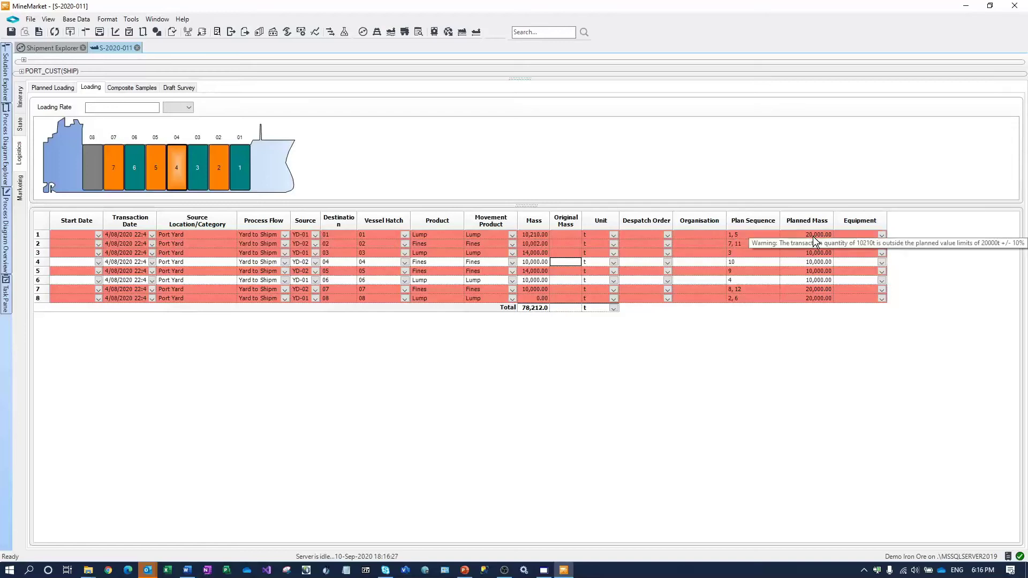
pyautogui.click(546, 235)
pyautogui.click(546, 236)
pyautogui.write('2')
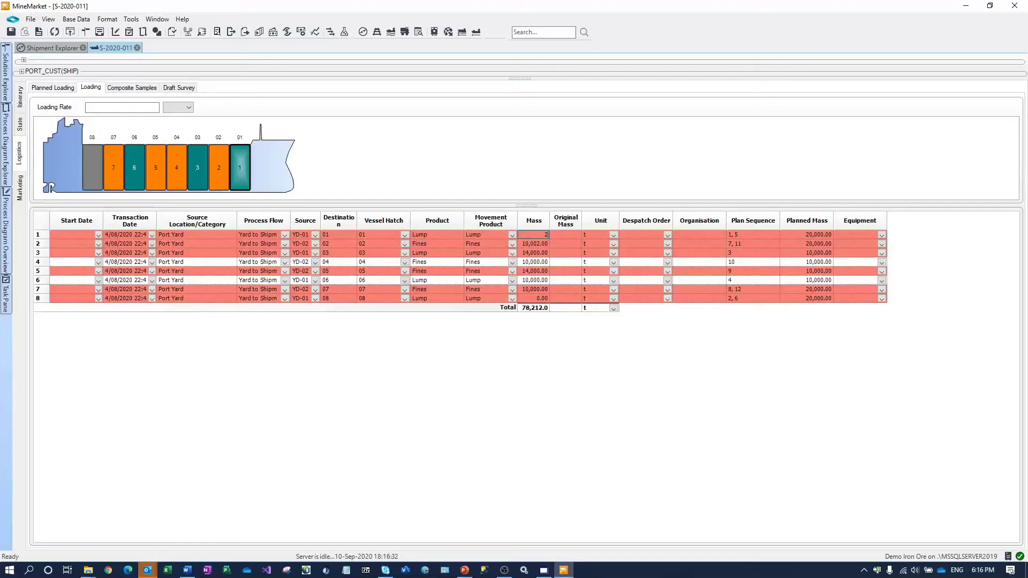
pyautogui.write('0210')
pyautogui.click(554, 235)
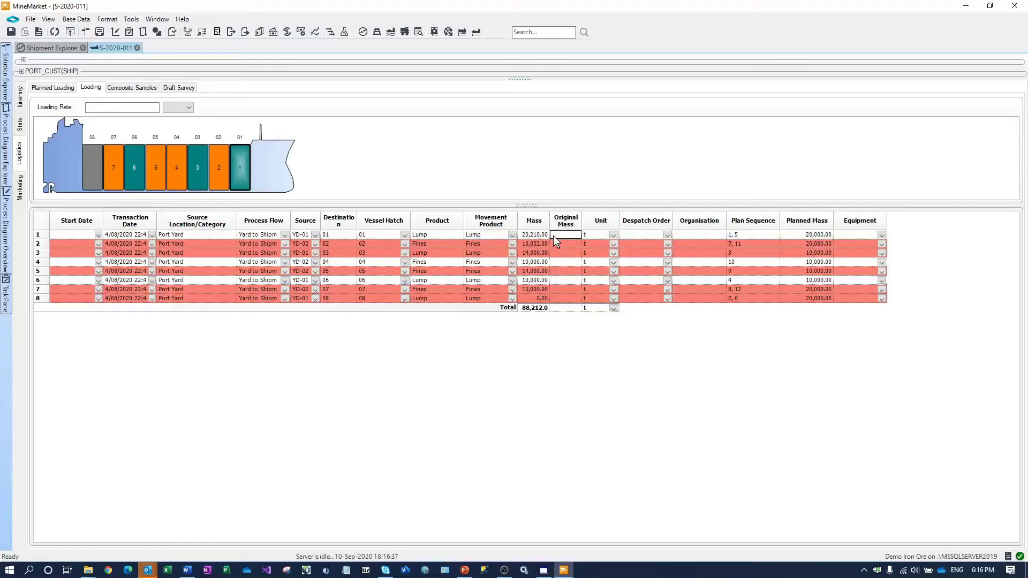
pyautogui.click(531, 244)
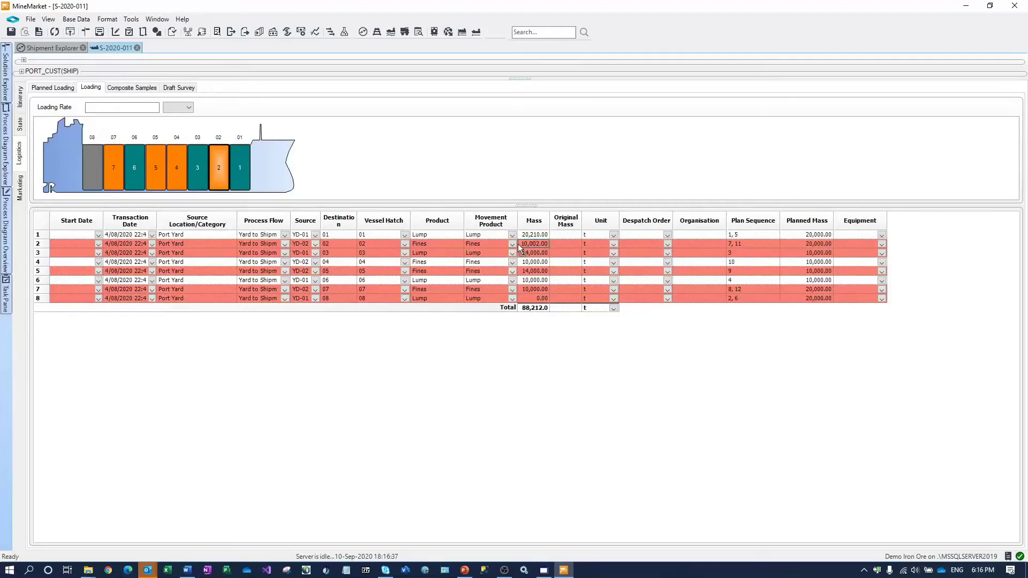
pyautogui.click(524, 244)
pyautogui.write('19000')
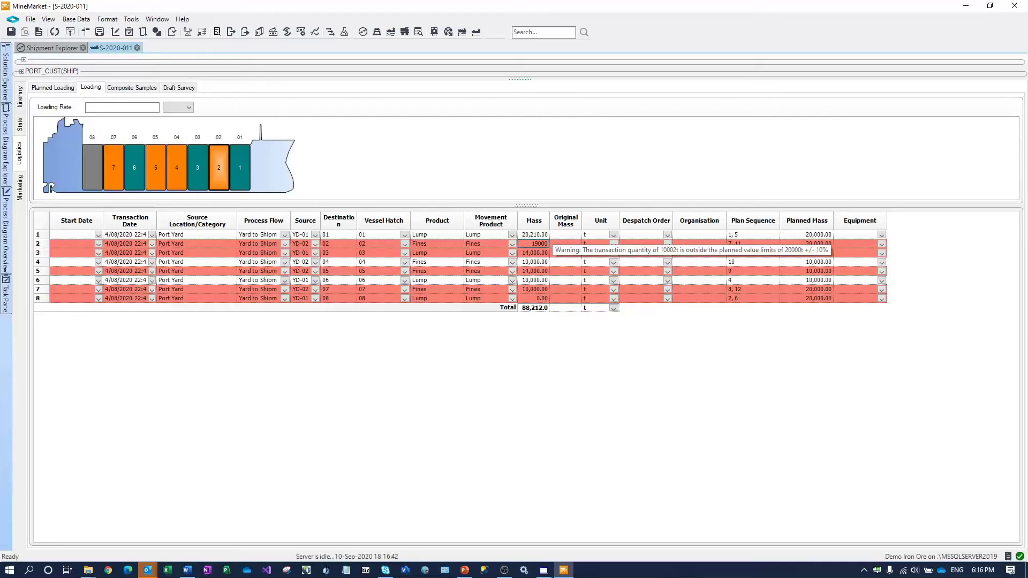
pyautogui.press('Return')
# Set the loaded mass of hatch 03 to 9300 t and of hatch 05 to 10200 t.
pyautogui.click(521, 254)
pyautogui.click(519, 254)
pyautogui.write('8')
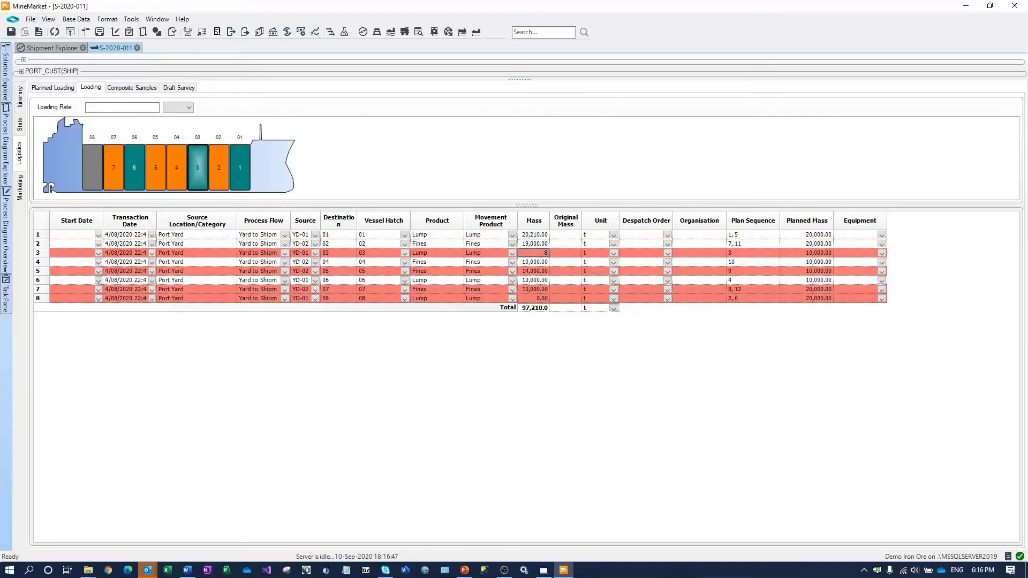
pyautogui.write('3000')
pyautogui.press('Return')
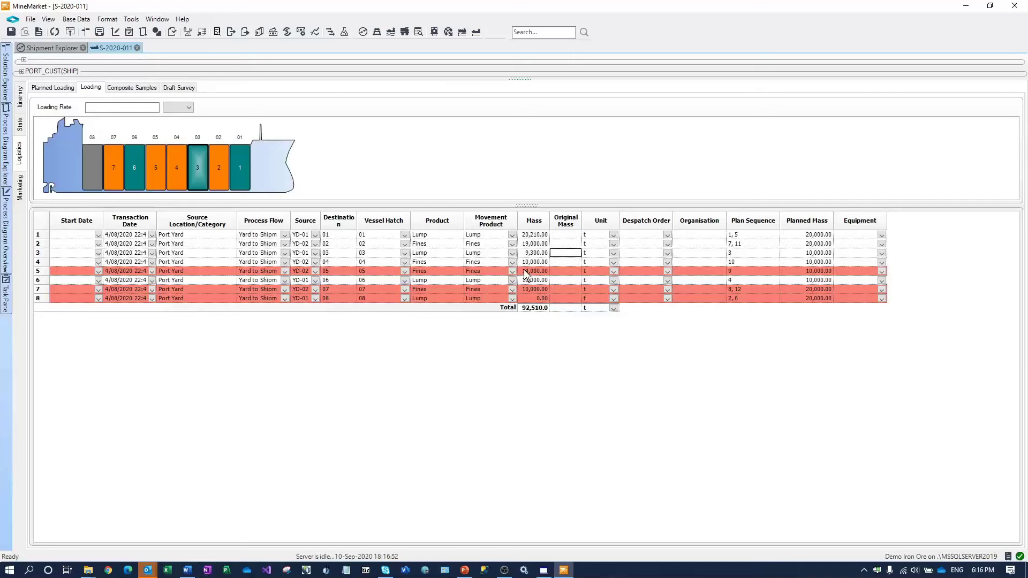
pyautogui.click(527, 271)
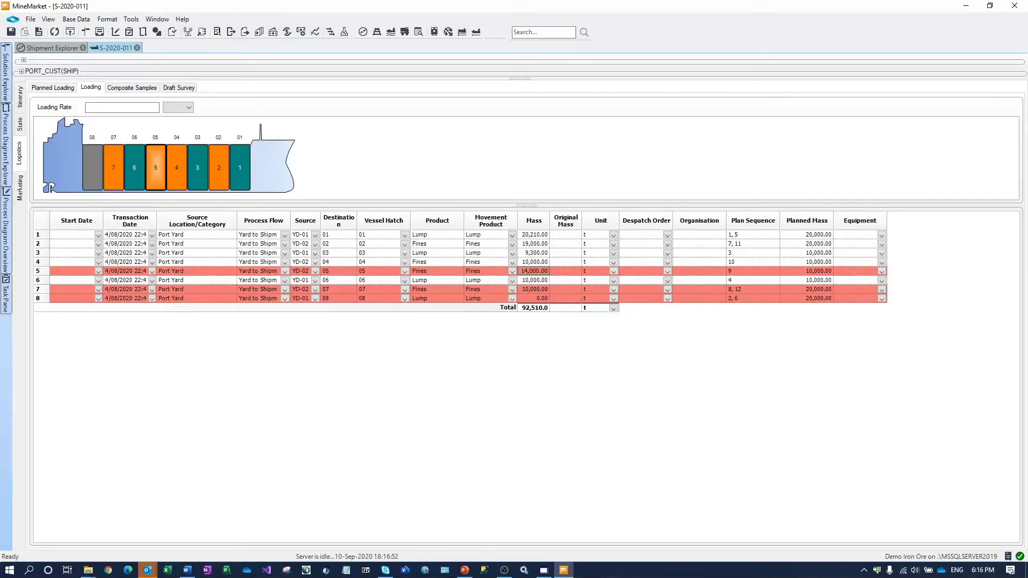
pyautogui.click(523, 271)
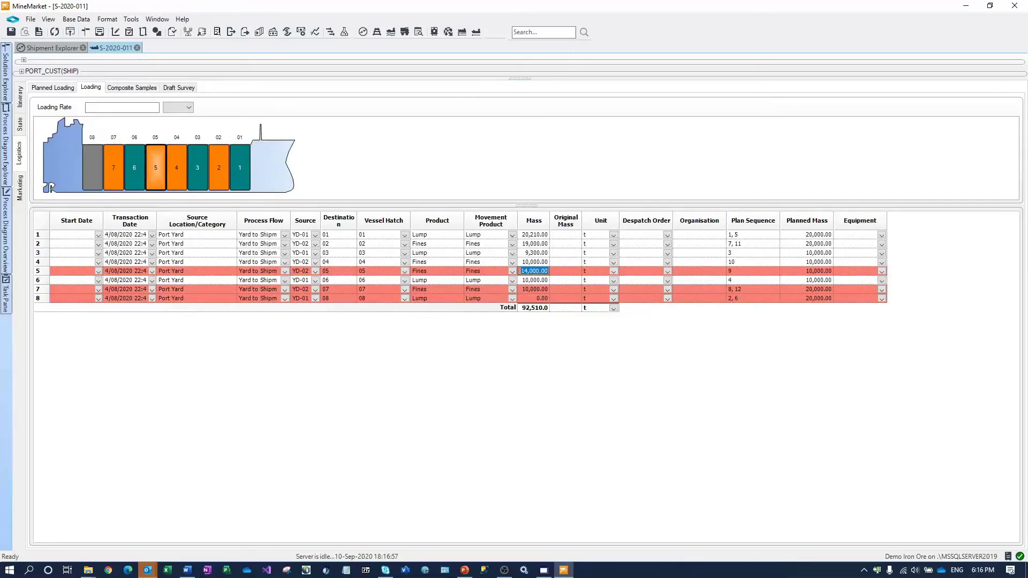
pyautogui.write('10,200')
pyautogui.click(552, 271)
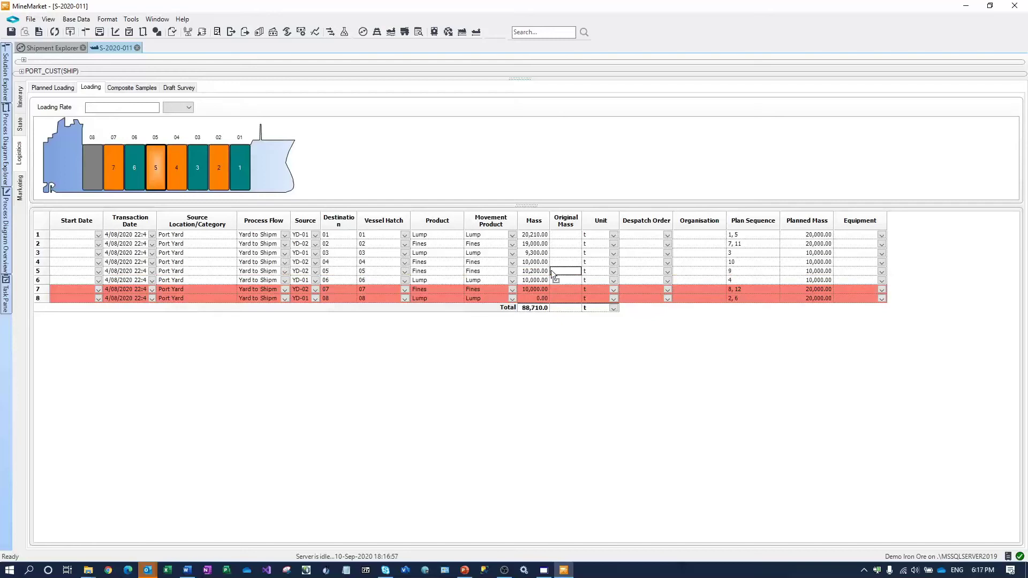
# Set the loaded mass of the Fines transaction in hatch 07 to 19756 t.
pyautogui.click(540, 291)
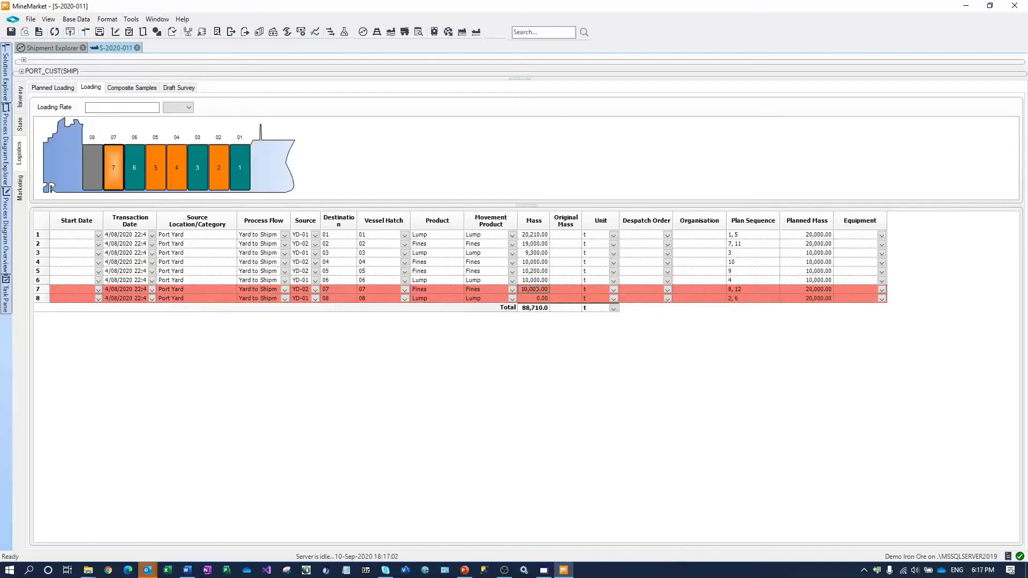
pyautogui.click(540, 291)
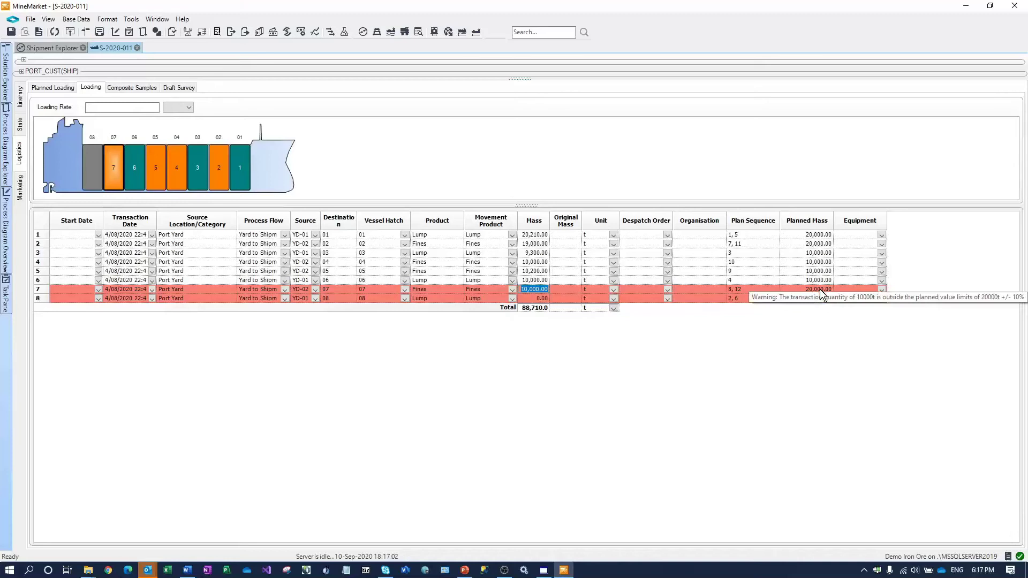
pyautogui.moveTo(557, 292)
pyautogui.write('19')
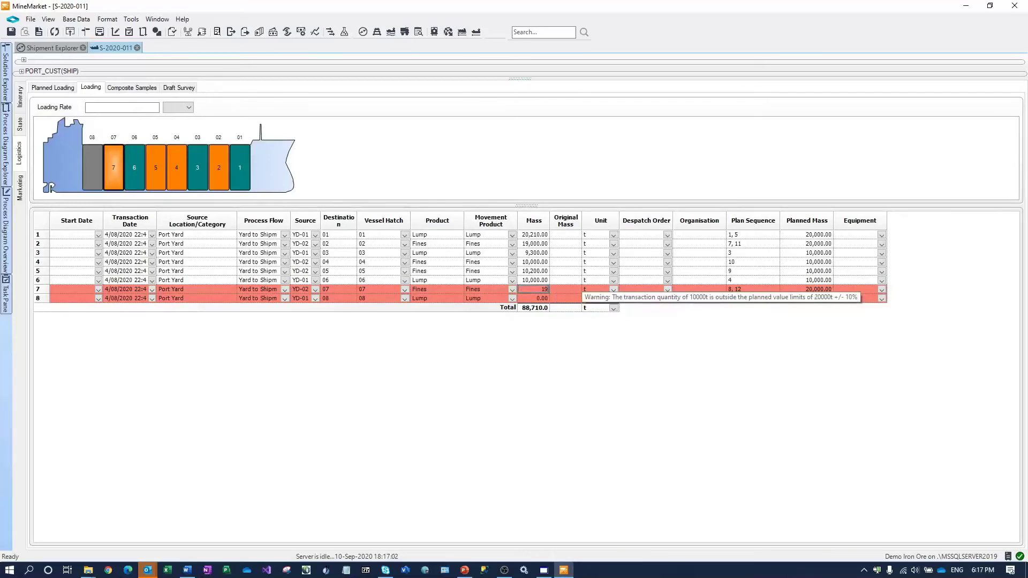
pyautogui.write('756')
pyautogui.press('Return')
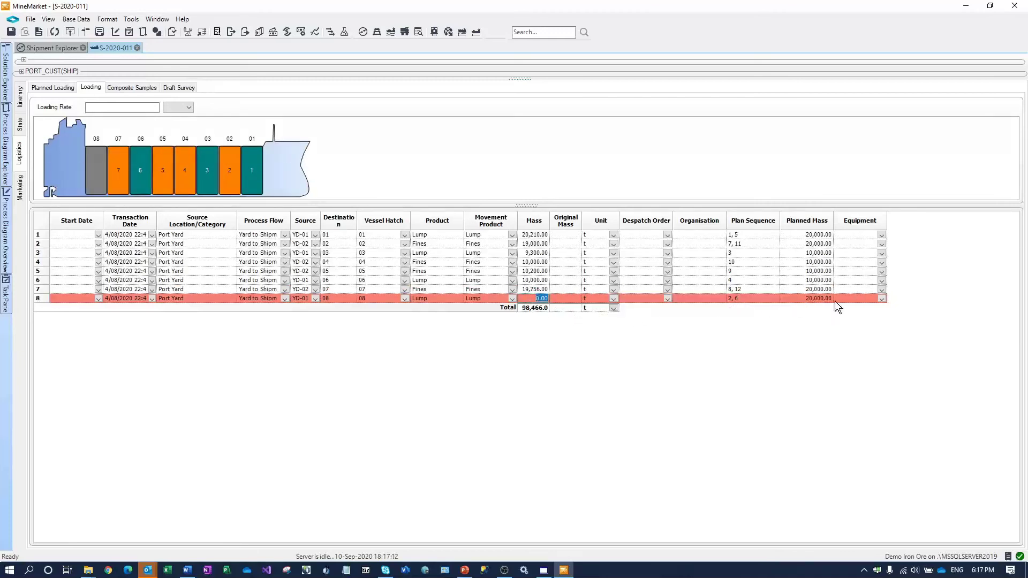
# Set the loaded mass of hatch 08 to 21500 t and save the shipment with the Mass column widened to fit.
pyautogui.write('2')
pyautogui.press('BackSpace')
pyautogui.write('1,500')
pyautogui.press('Tab')
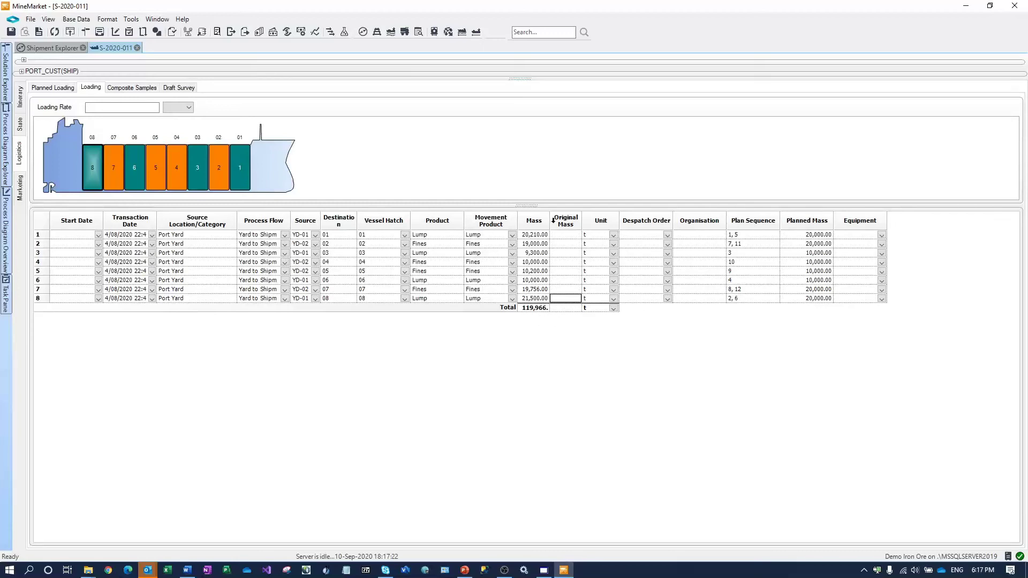
pyautogui.moveTo(550, 221); pyautogui.dragTo(565, 222)
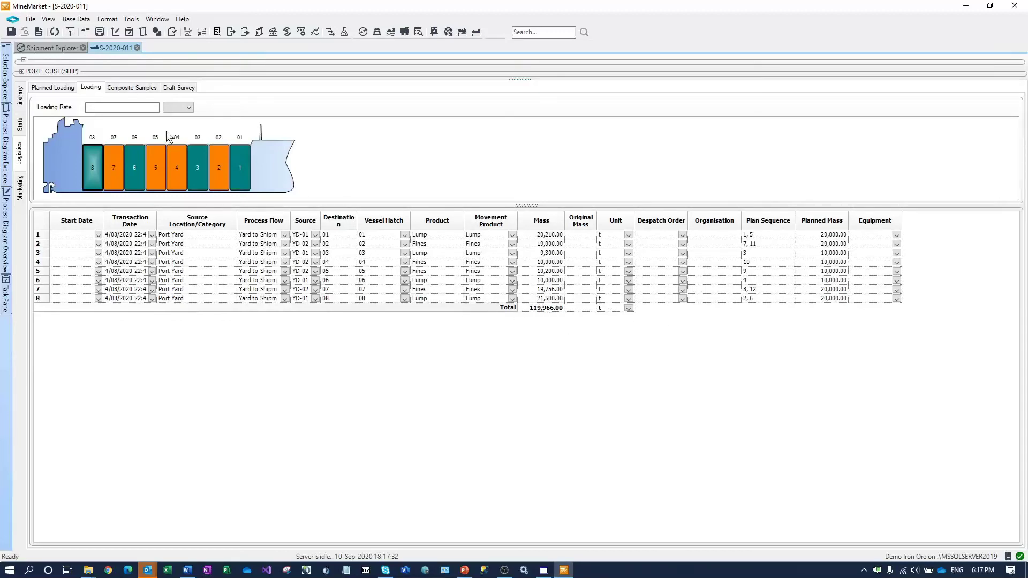
pyautogui.hotkey('ctrl', 's')
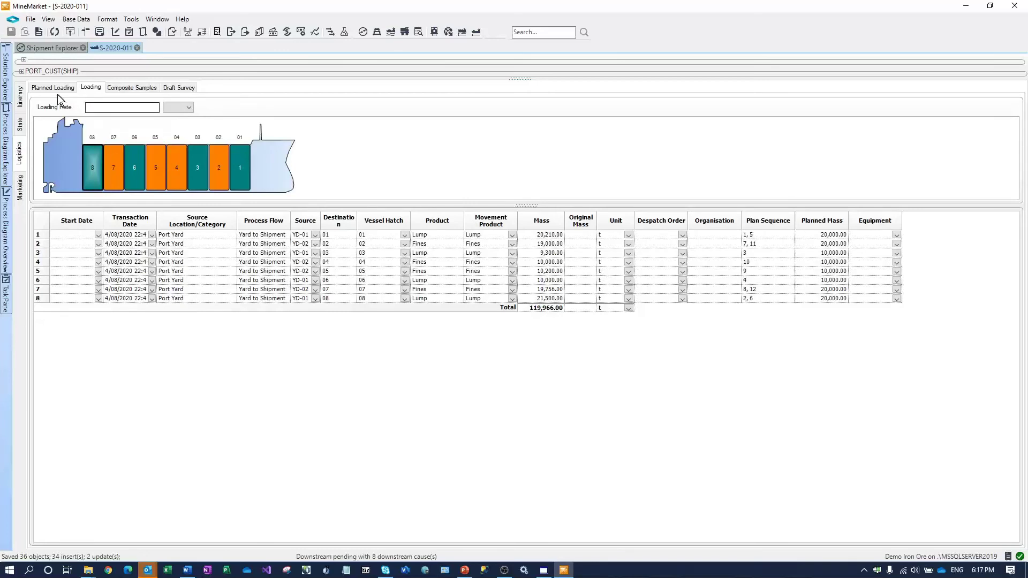
# Show the shipment's itinerary route plan and expand its header details.
pyautogui.click(20, 98)
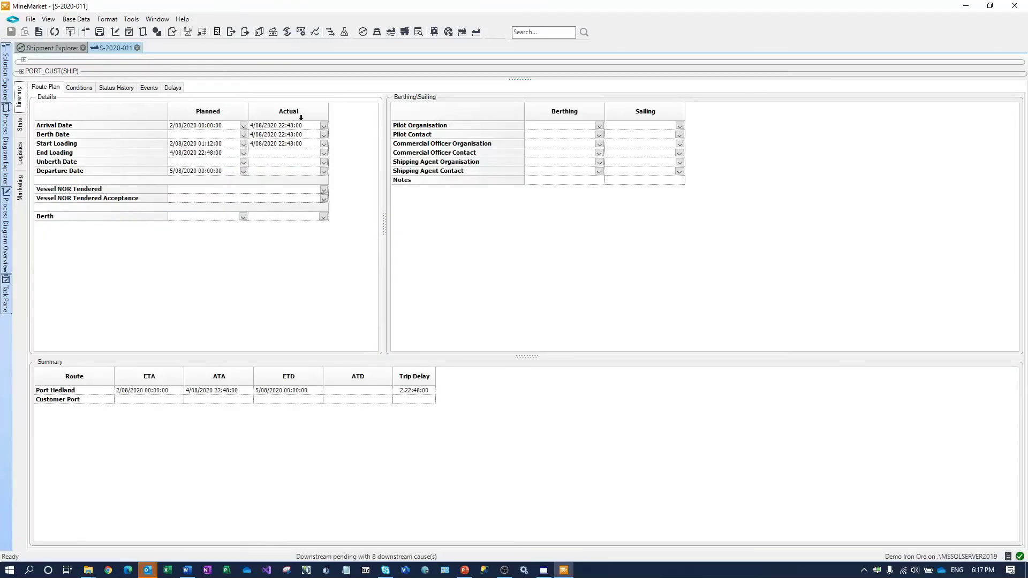
pyautogui.click(23, 60)
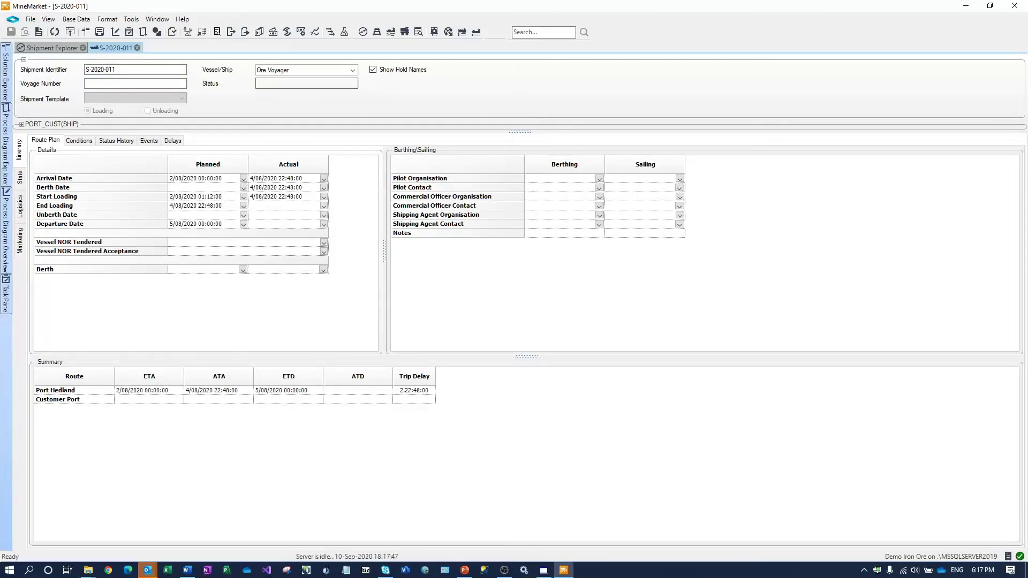
# Show the shipment's planned loading and enlarge its planned transactions grid, collapsing the shipment header and PORT_CUST(SHIP) route sections.
pyautogui.click(22, 212)
pyautogui.click(22, 124)
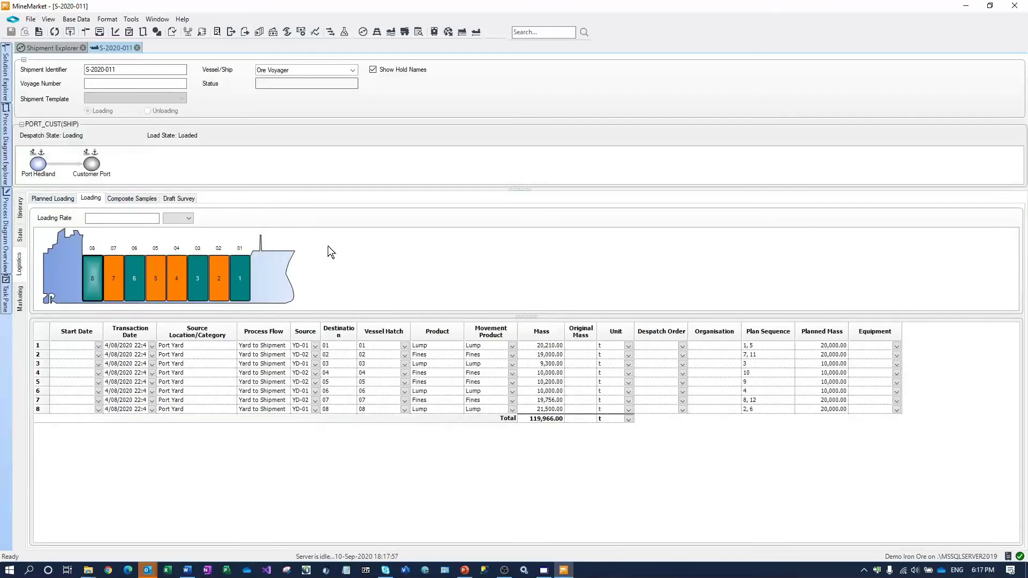
pyautogui.click(53, 196)
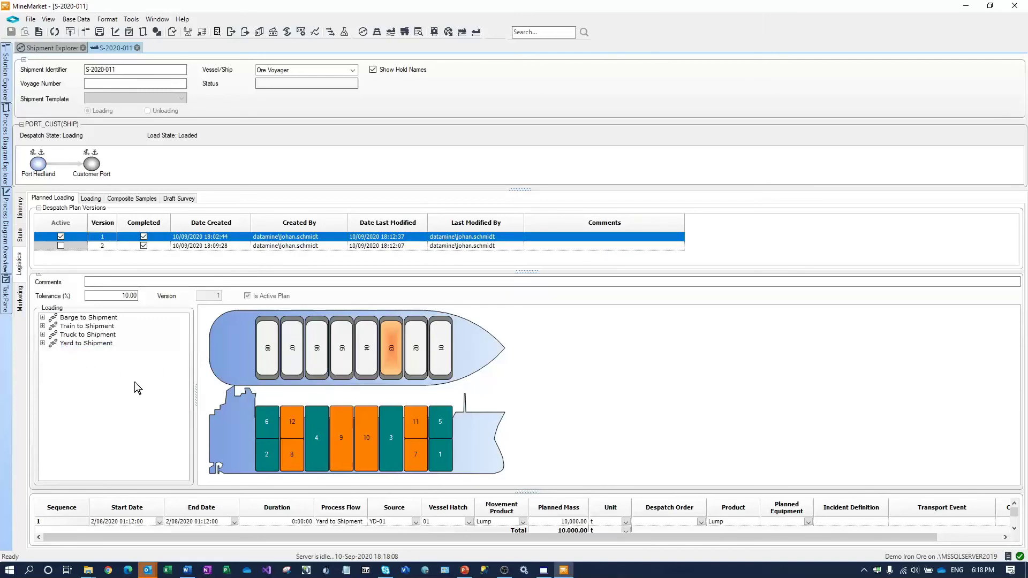
pyautogui.moveTo(626, 495); pyautogui.dragTo(620, 435)
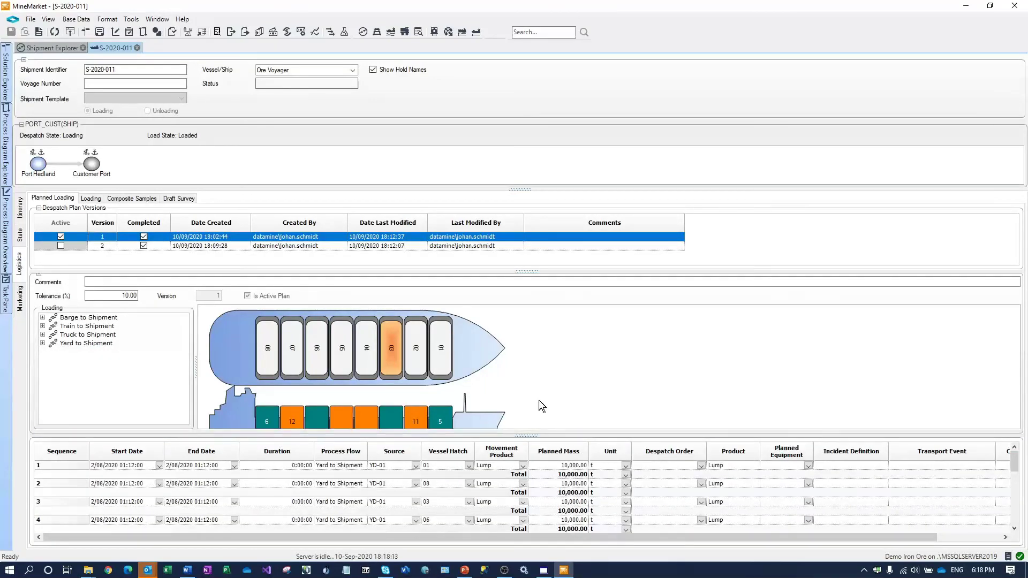
pyautogui.click(21, 124)
pyautogui.click(23, 61)
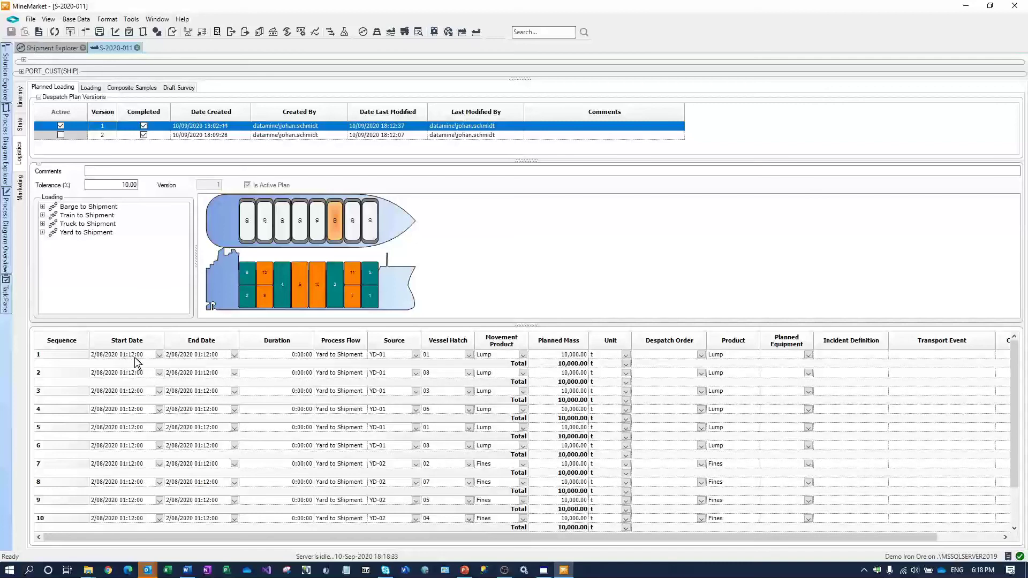
# Review the itinerary's route plan dates, and inspect the hatch layout and transactions of despatch plan version 2.
pyautogui.click(21, 98)
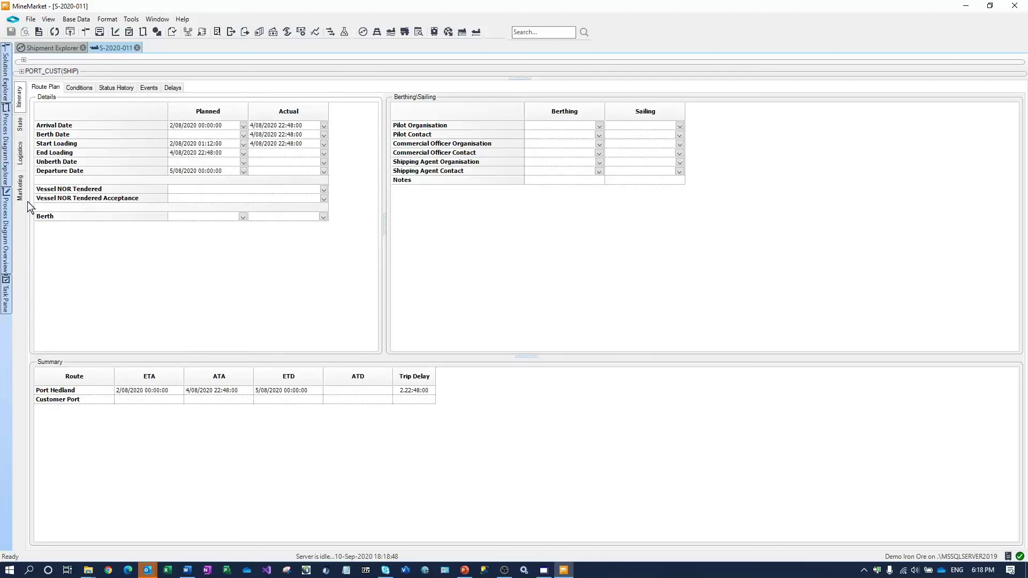
pyautogui.click(22, 158)
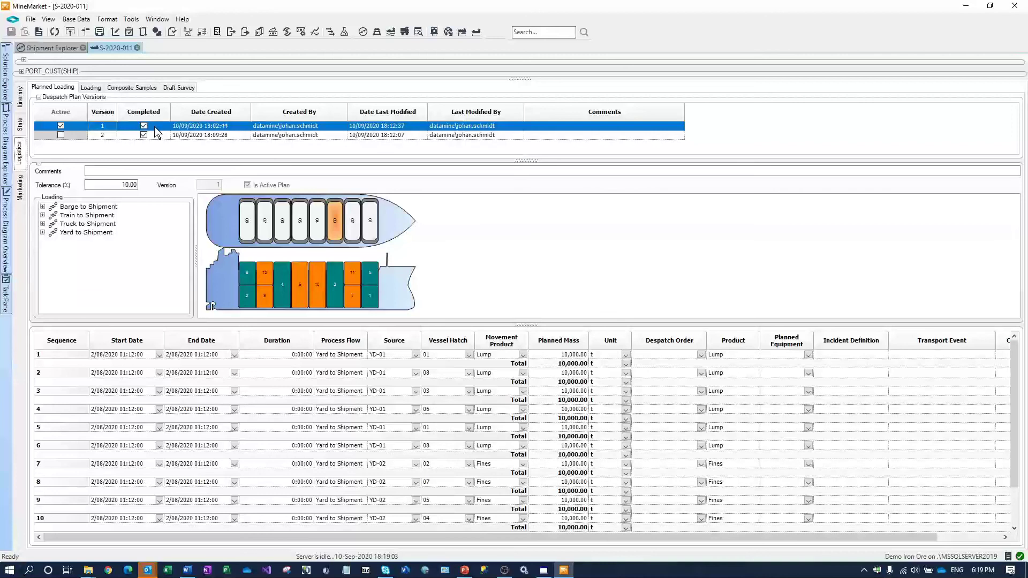
pyautogui.click(500, 134)
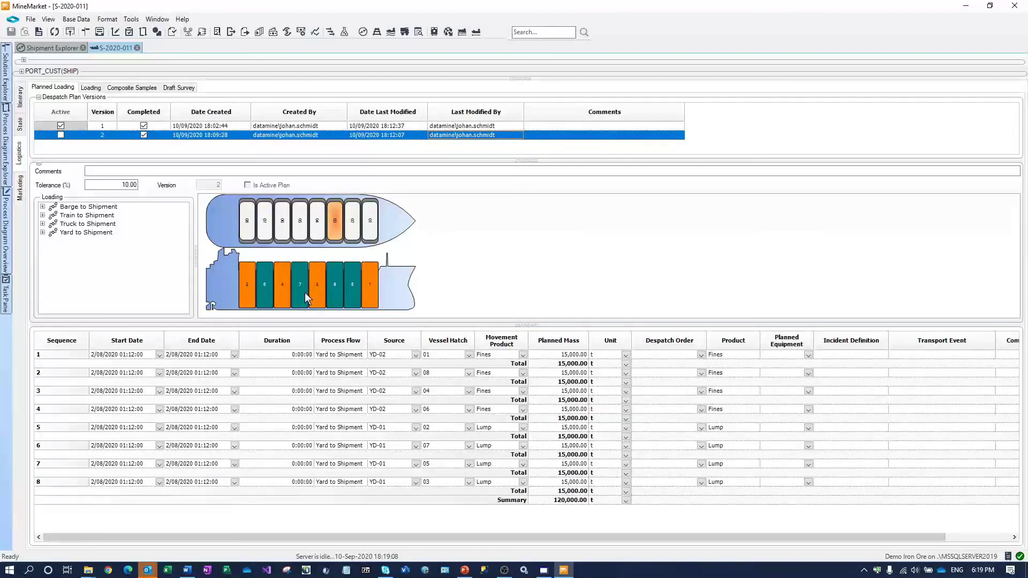
pyautogui.click(62, 135)
# Show the actual loading transactions and view the commands available for them without running any.
pyautogui.click(91, 89)
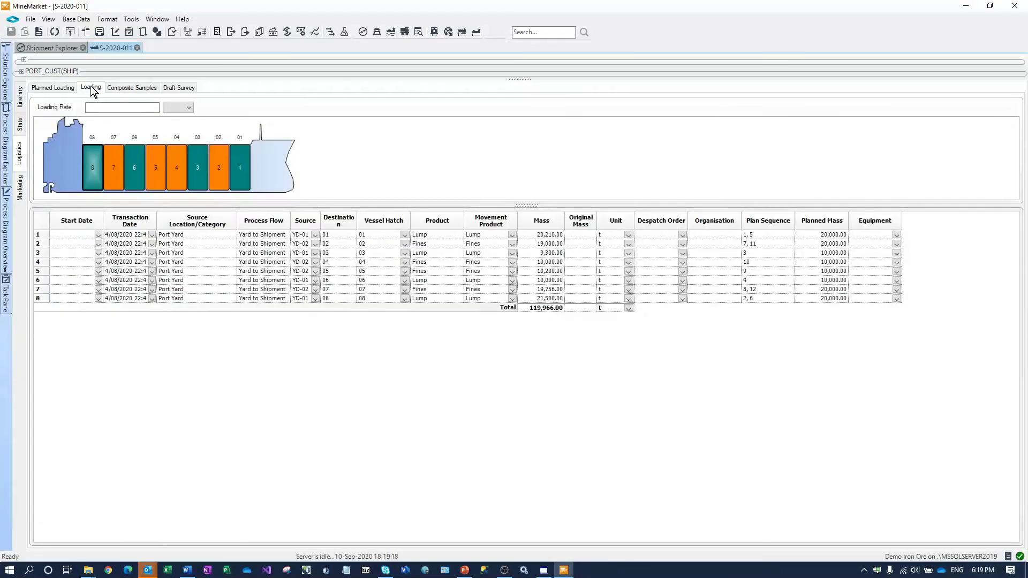
pyautogui.rightClick(113, 330)
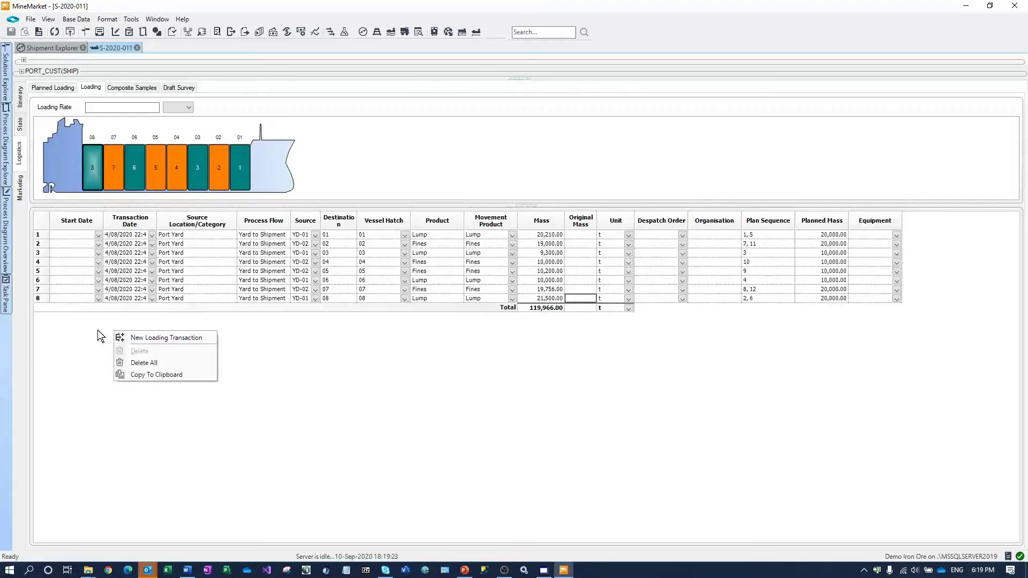
pyautogui.click(236, 325)
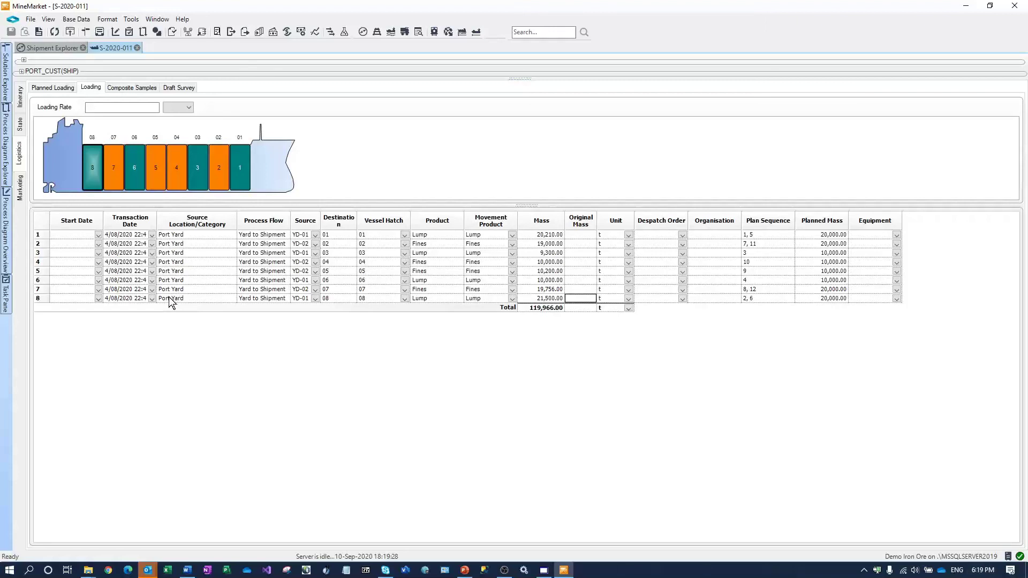
# Examine the active plan's loading sequences down to number 12 and compare them with the actual loading transactions.
pyautogui.click(52, 88)
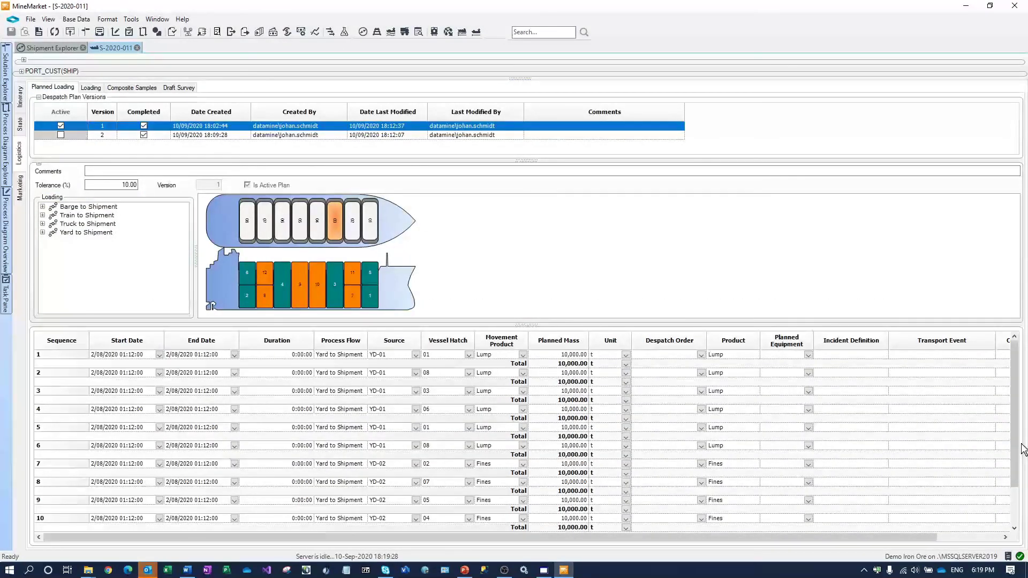
pyautogui.scroll(-1, 1018, 482)
pyautogui.scroll(-1, 1017, 483)
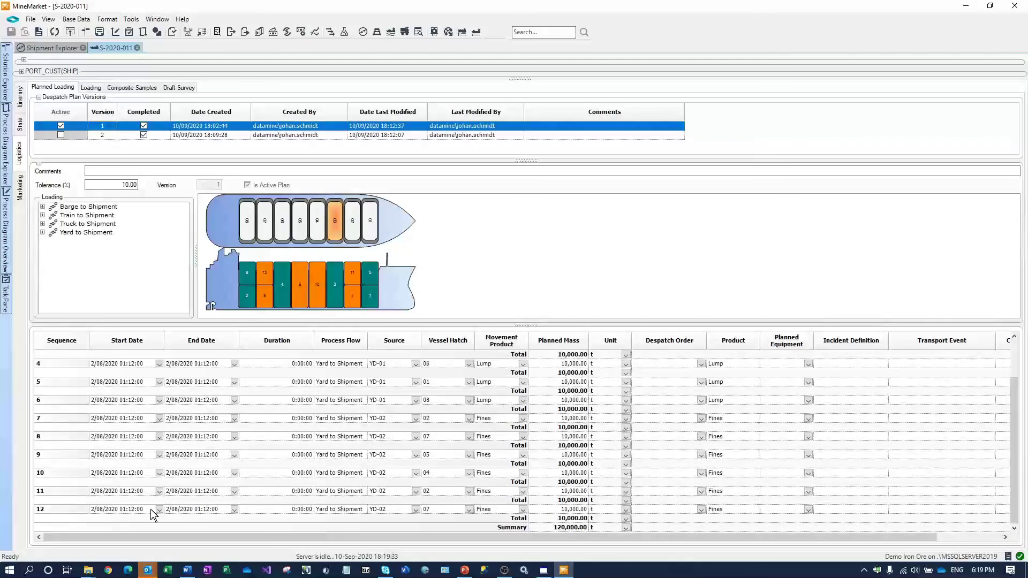
pyautogui.click(92, 88)
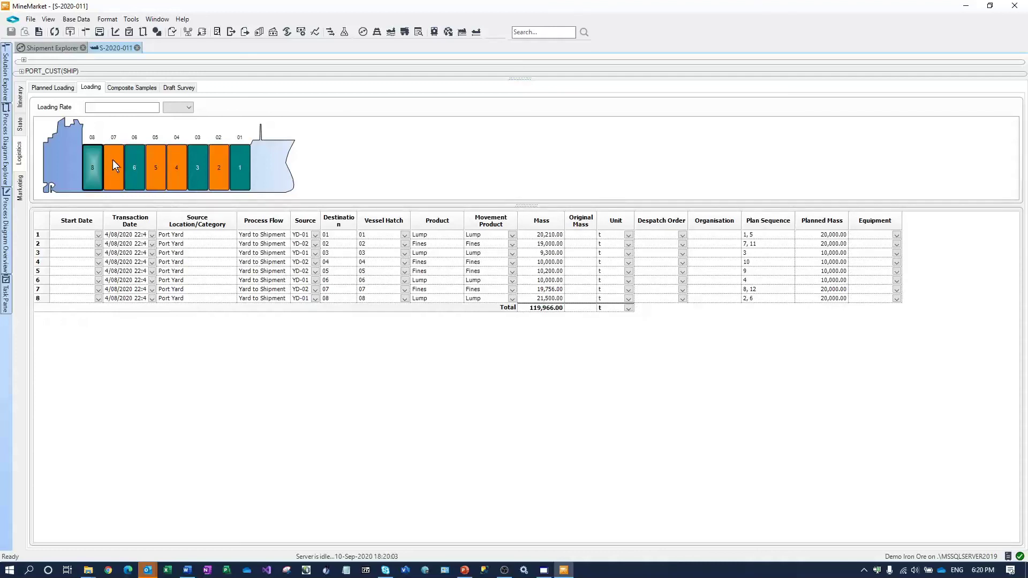
# Switch to the PowerPoint slide show MM - Creating Load Plans.pptx and show its closing contact slide.
pyautogui.click(464, 571)
pyautogui.click(420, 380)
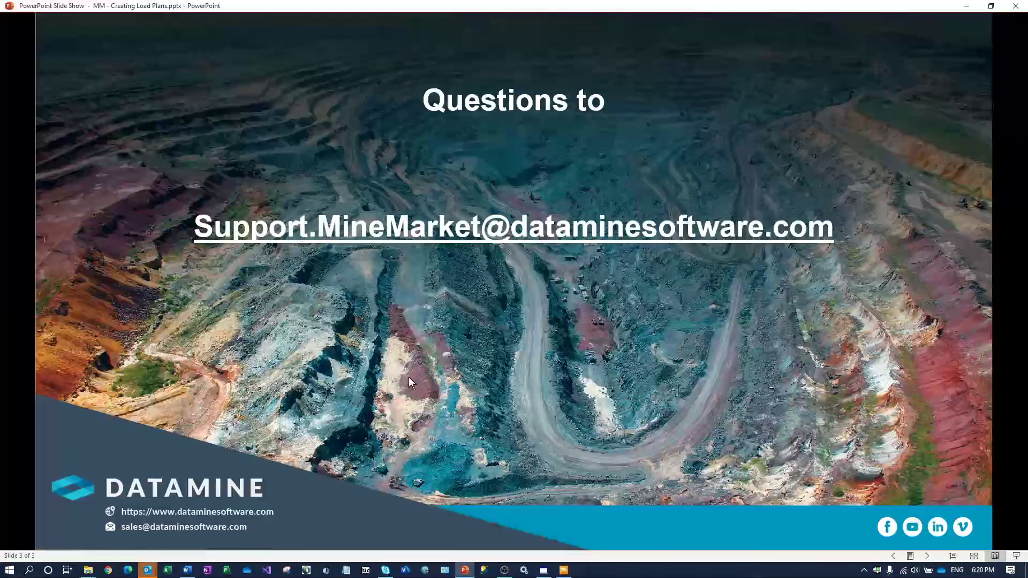